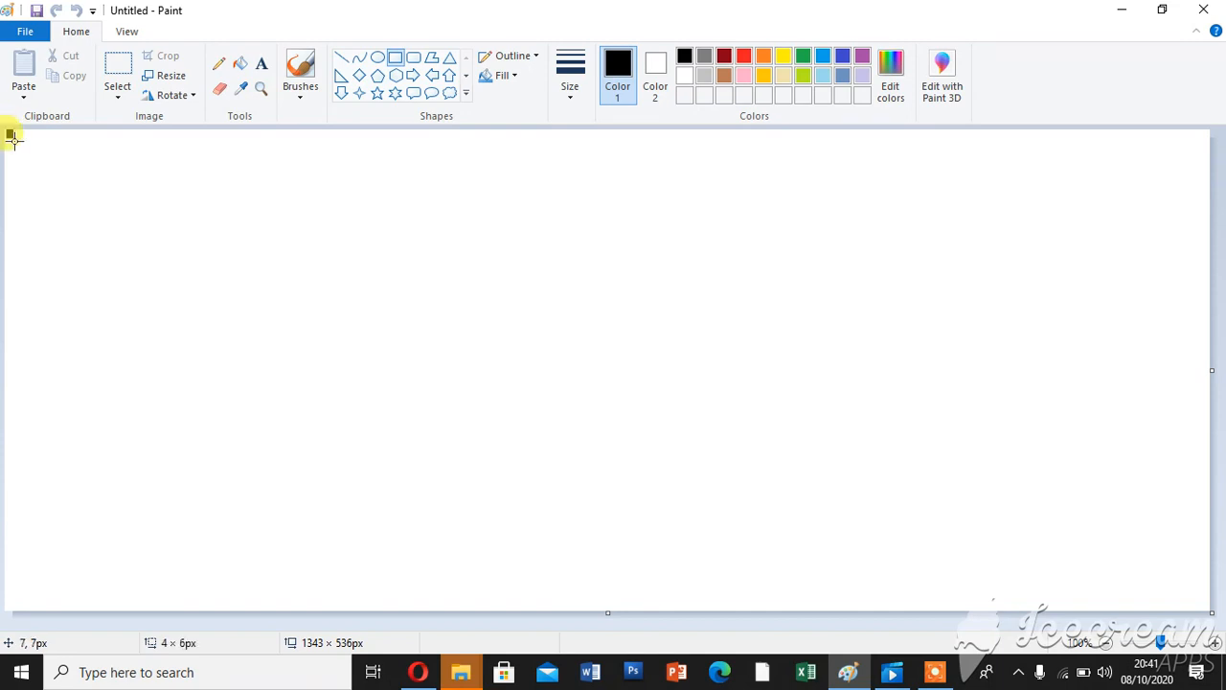
Draw a black rectangle about 1329 × 529 px as a border around nearly the whole canvas
left_click_drag(13, 139, 32, 176)
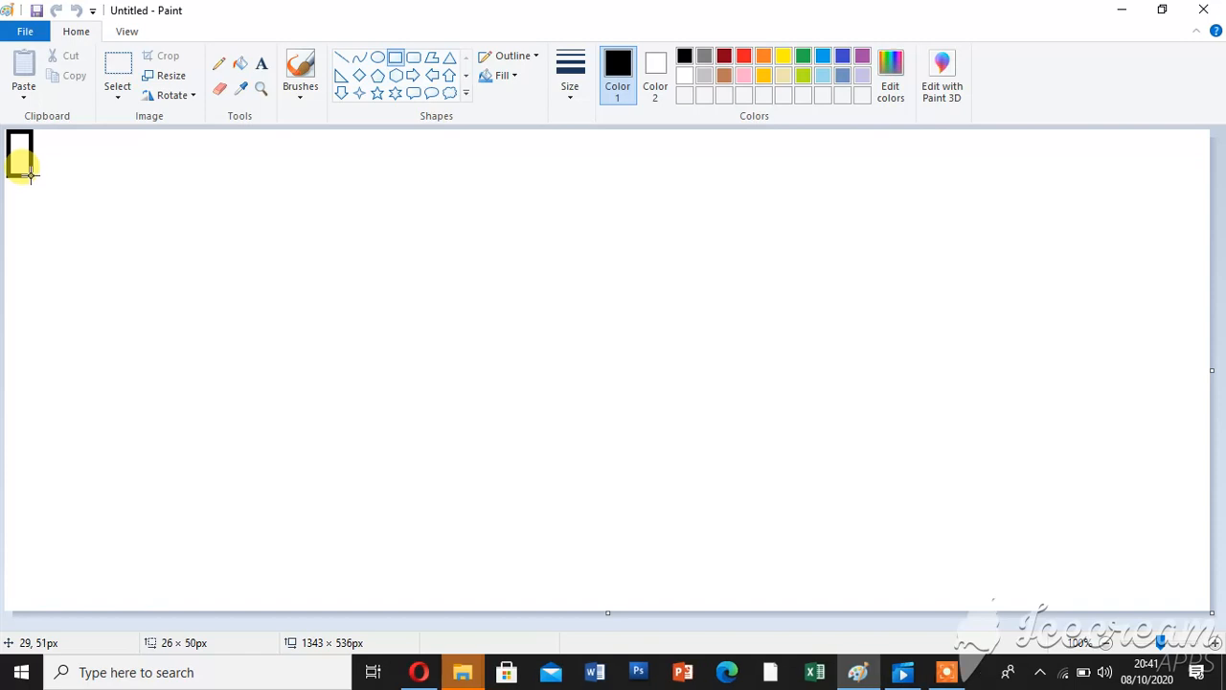
left_click_drag(30, 173, 32, 175)
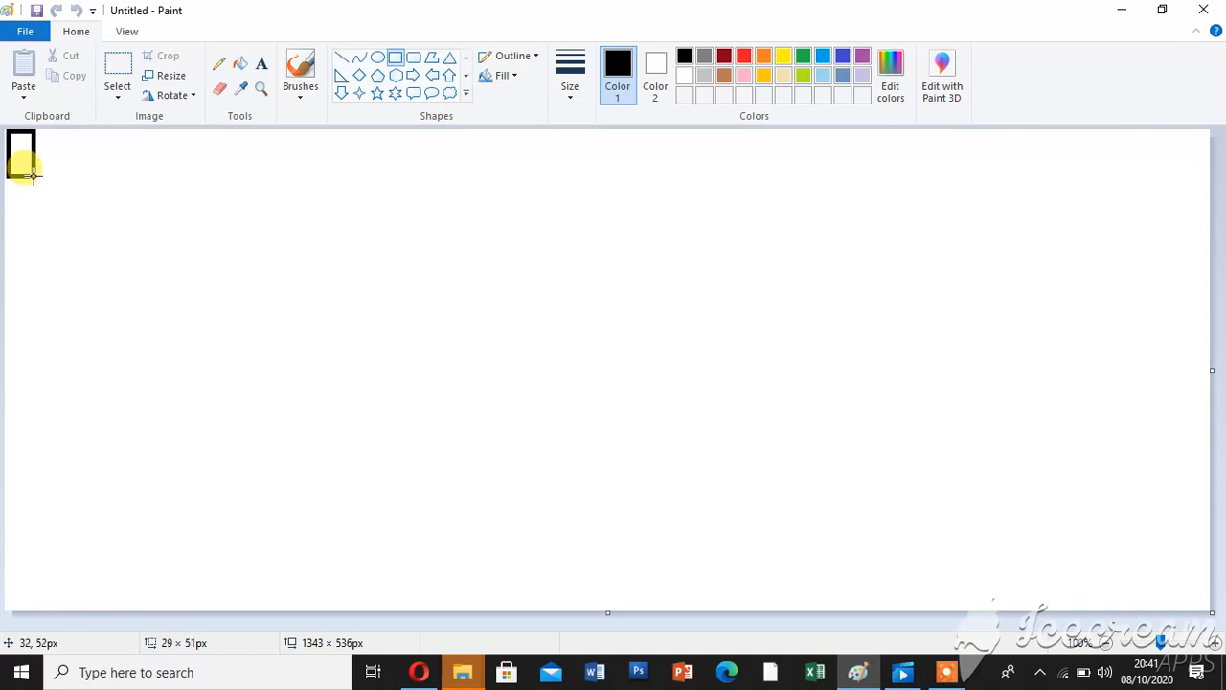
mouse_move(36, 175)
left_mouse_down()
mouse_move(326, 355)
mouse_move(751, 512)
mouse_move(1197, 603)
left_mouse_up()
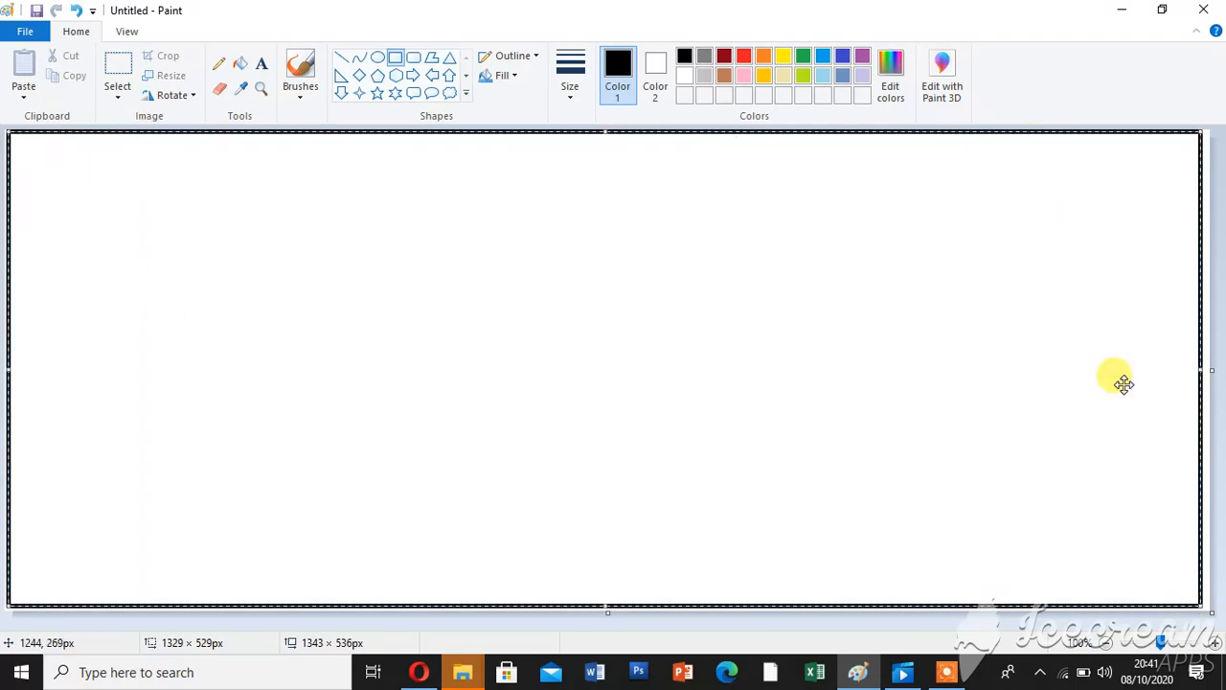
Draw a bus body as a rounded rectangle about 497 × 178 px and place two circular wheels on its lower edge
left_click(414, 58)
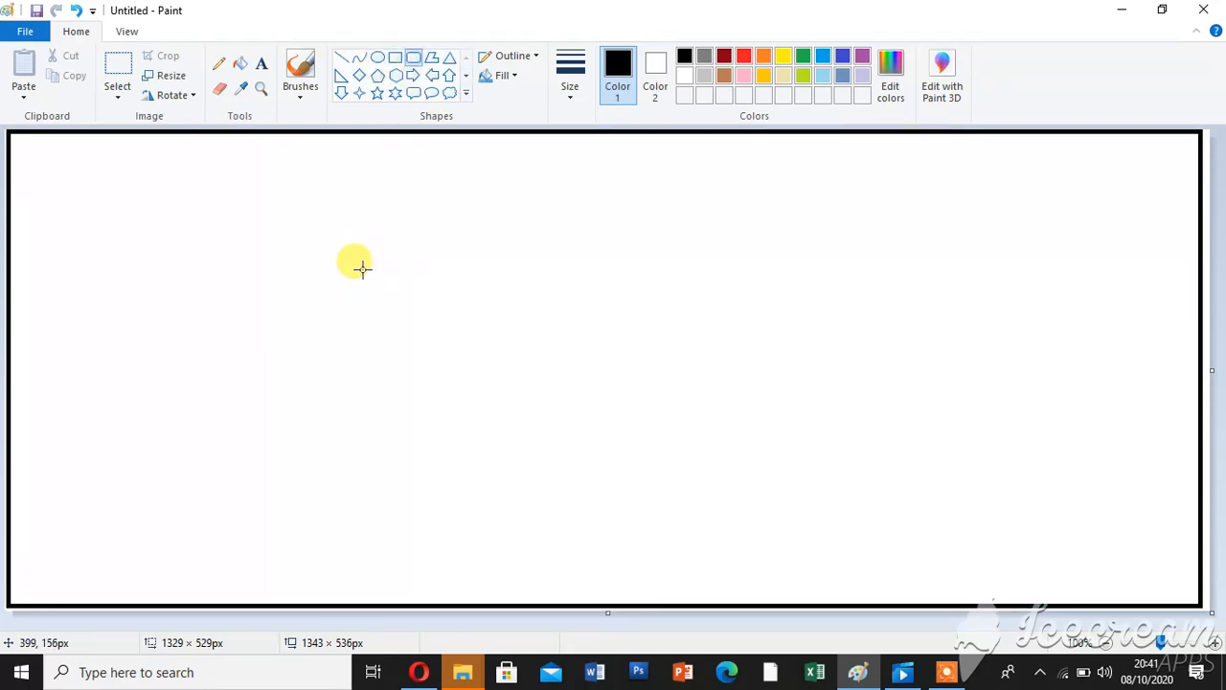
left_click_drag(362, 269, 797, 419)
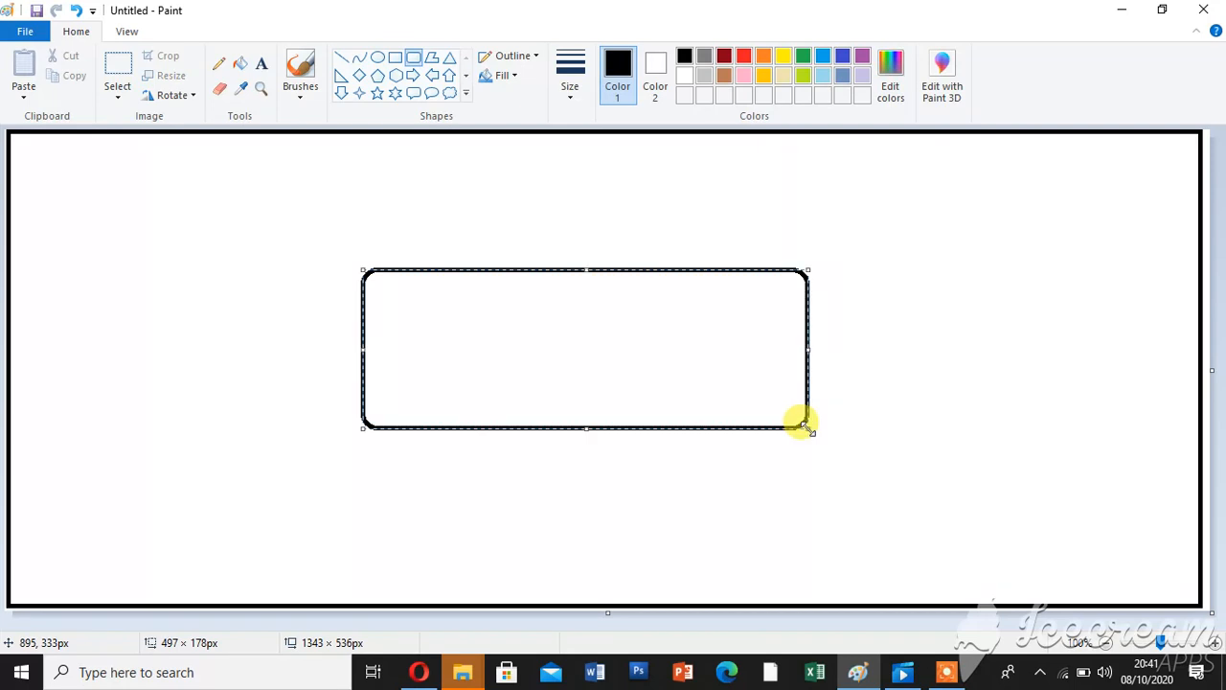
left_click(376, 58)
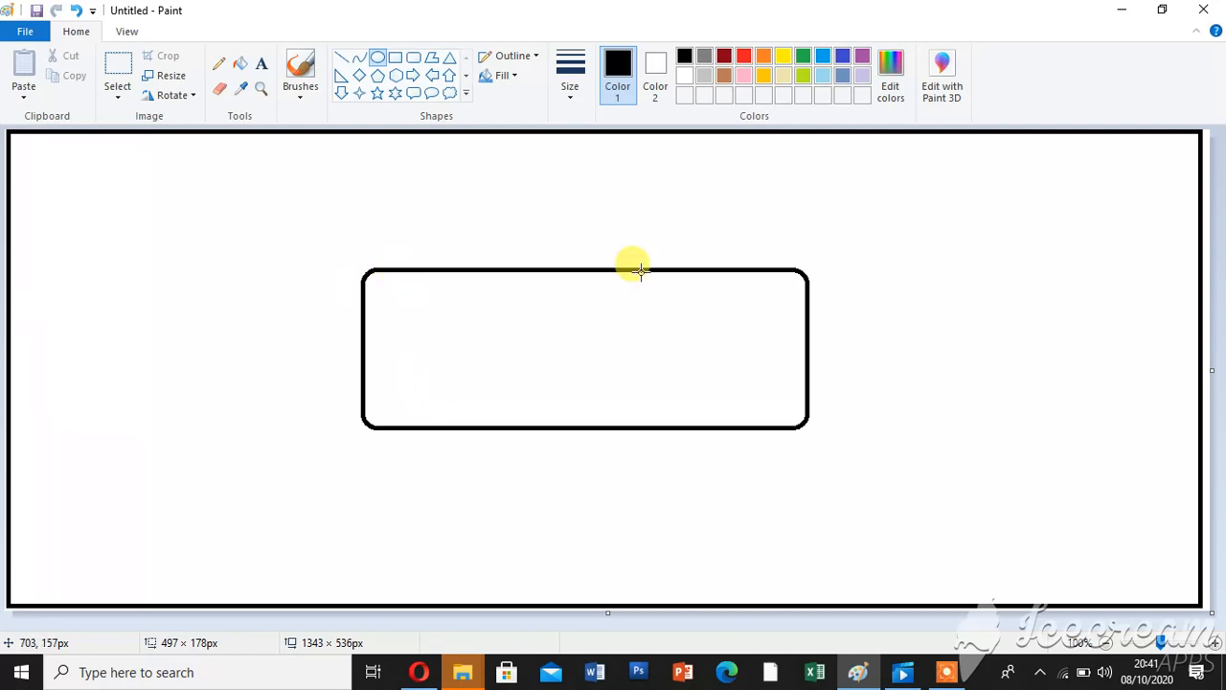
left_click_drag(396, 389, 474, 469)
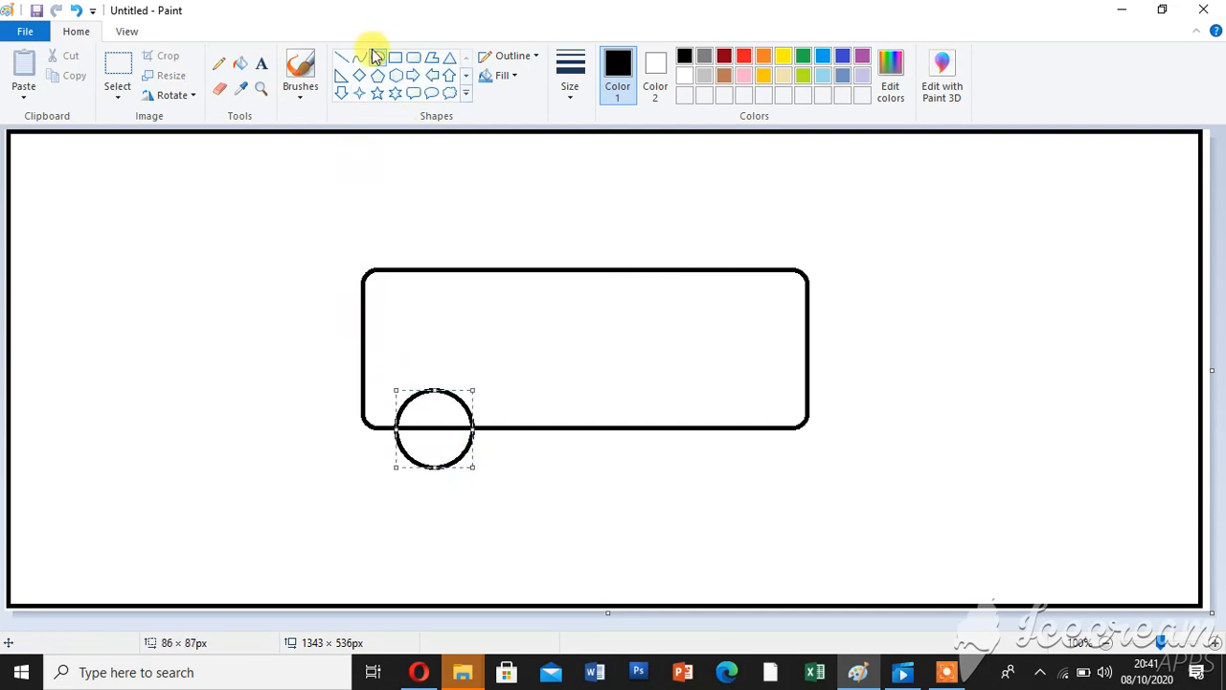
left_click_drag(663, 389, 732, 461)
left_click_drag(700, 416, 735, 426)
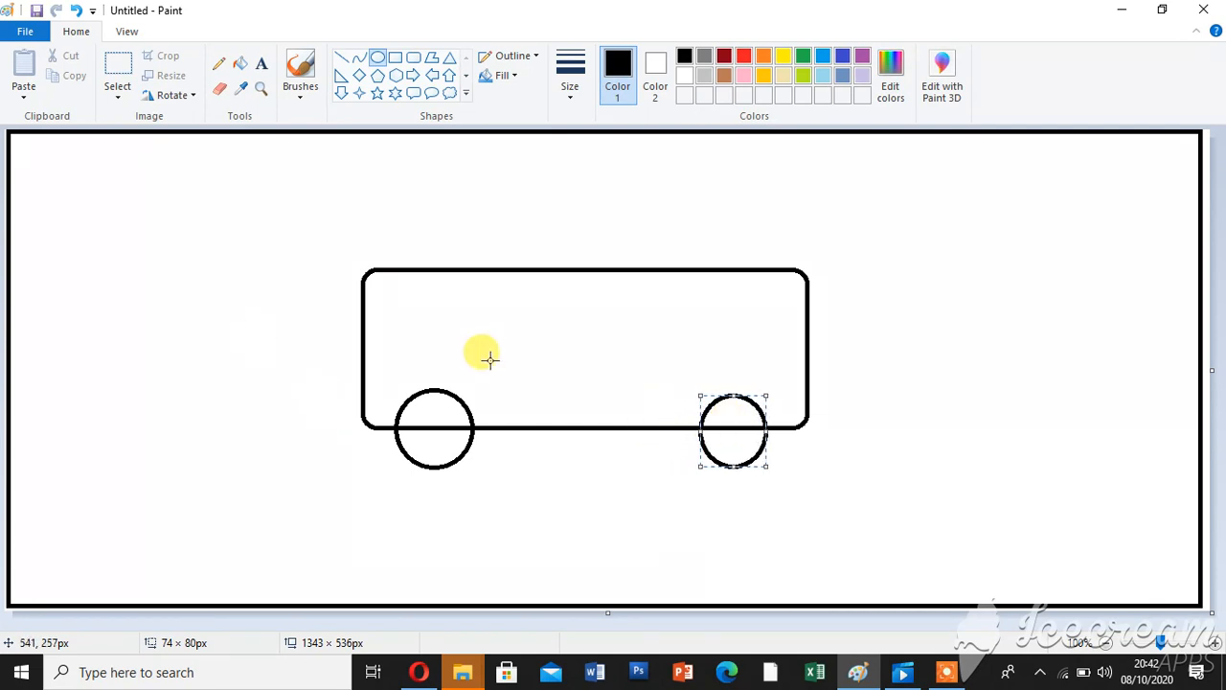
Draw two upright rectangular doors, about 64 × 129 px and 56 × 127 px, standing on the bus's lower edge beside the wheels
left_click(394, 58)
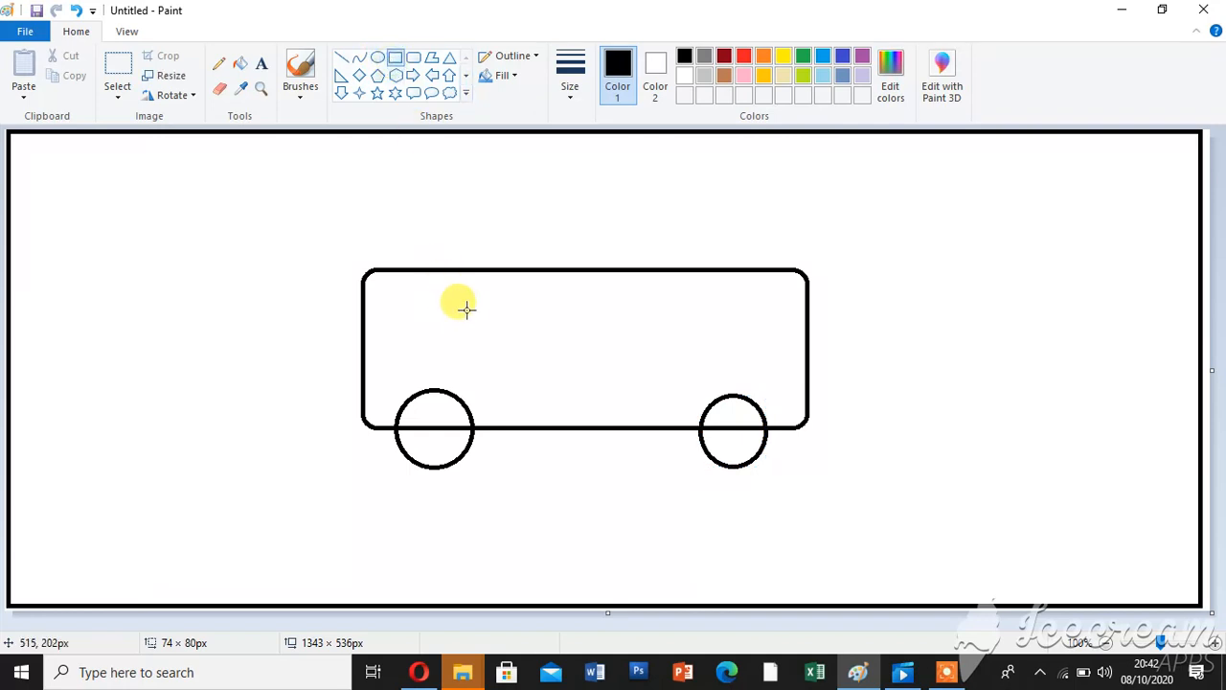
mouse_move(467, 307)
left_mouse_down()
mouse_move(504, 340)
mouse_move(526, 421)
left_mouse_up()
left_click_drag(498, 370, 511, 380)
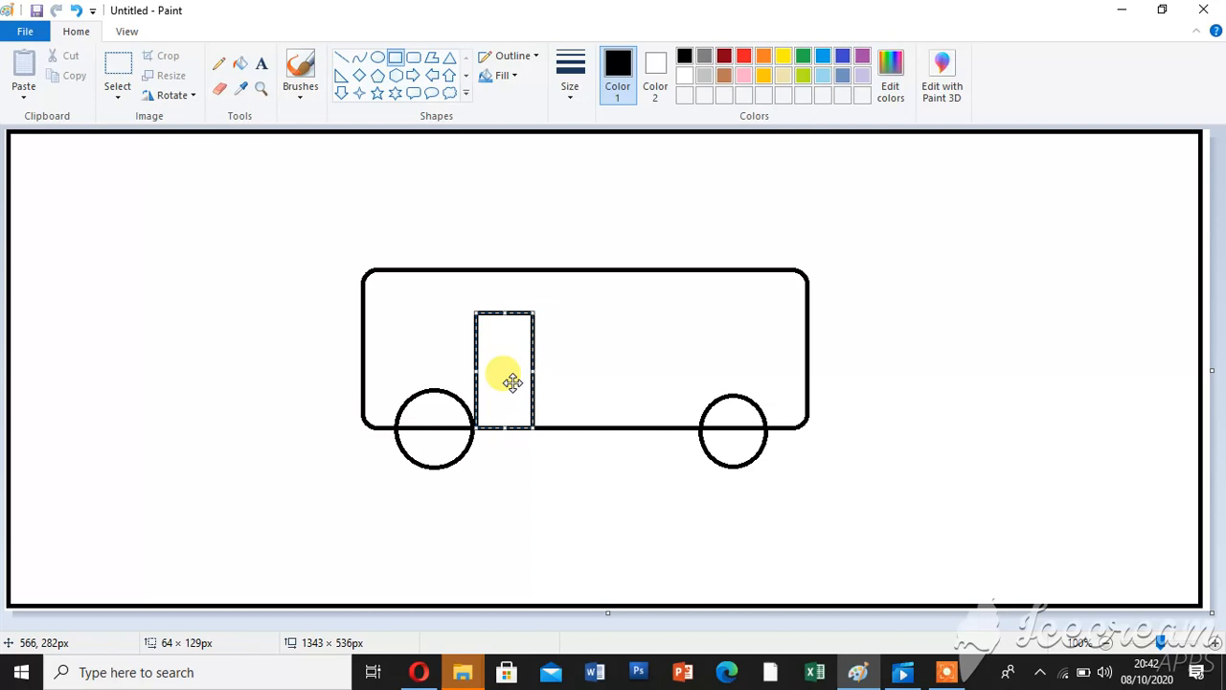
left_click(395, 57)
mouse_move(649, 315)
left_mouse_down()
mouse_move(684, 361)
mouse_move(700, 429)
left_mouse_up()
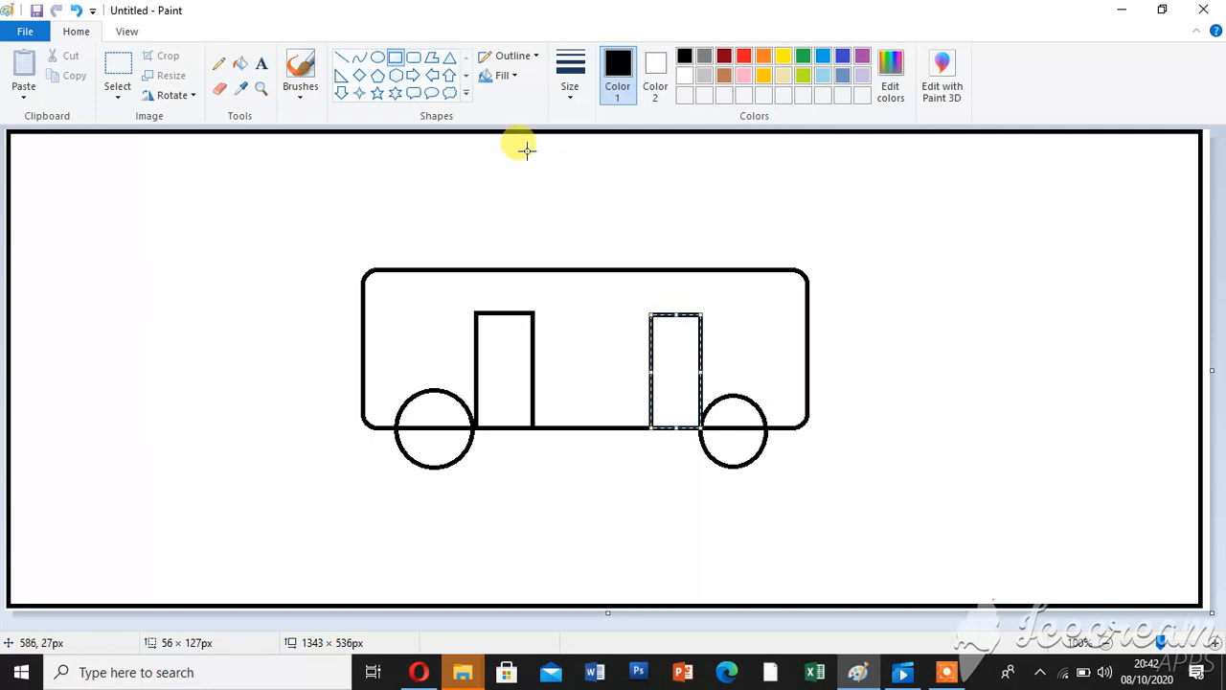
Draw three rounded-rectangle windows on the bus: one at the front end, one between the doors and one at the rear
left_click(413, 57)
mouse_move(737, 288)
left_mouse_down()
mouse_move(772, 309)
mouse_move(810, 360)
left_mouse_up()
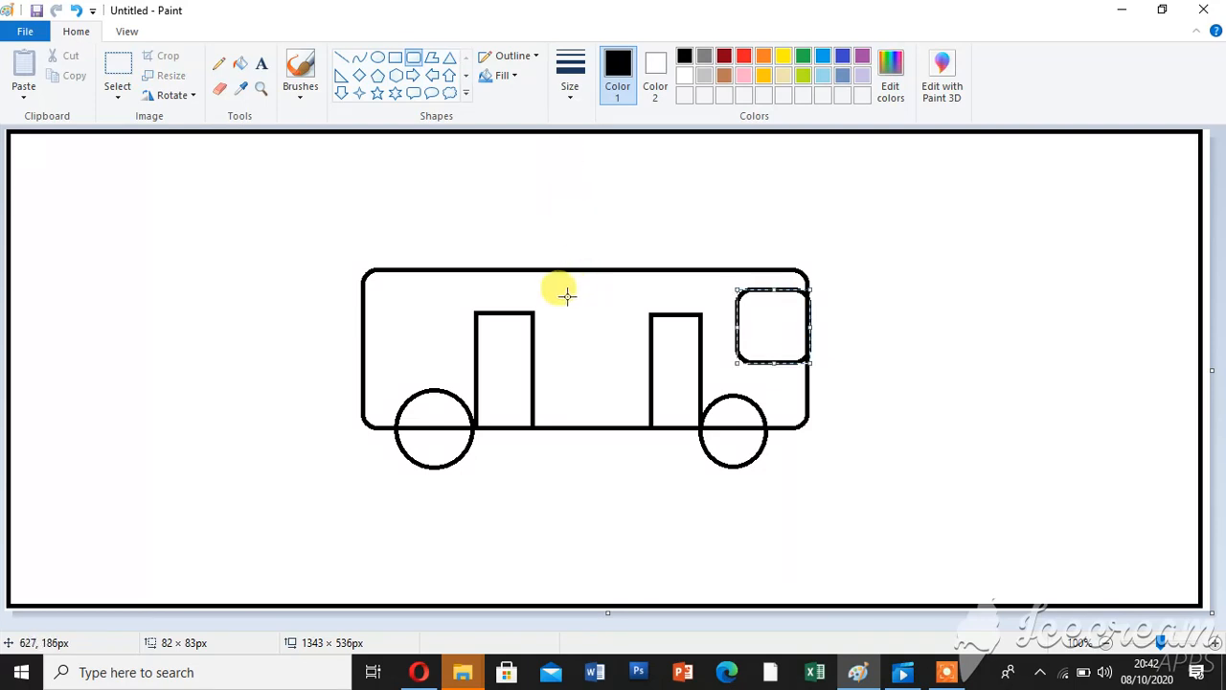
mouse_move(561, 295)
left_mouse_down()
mouse_move(603, 323)
mouse_move(623, 363)
left_mouse_up()
left_click_drag(390, 295, 460, 360)
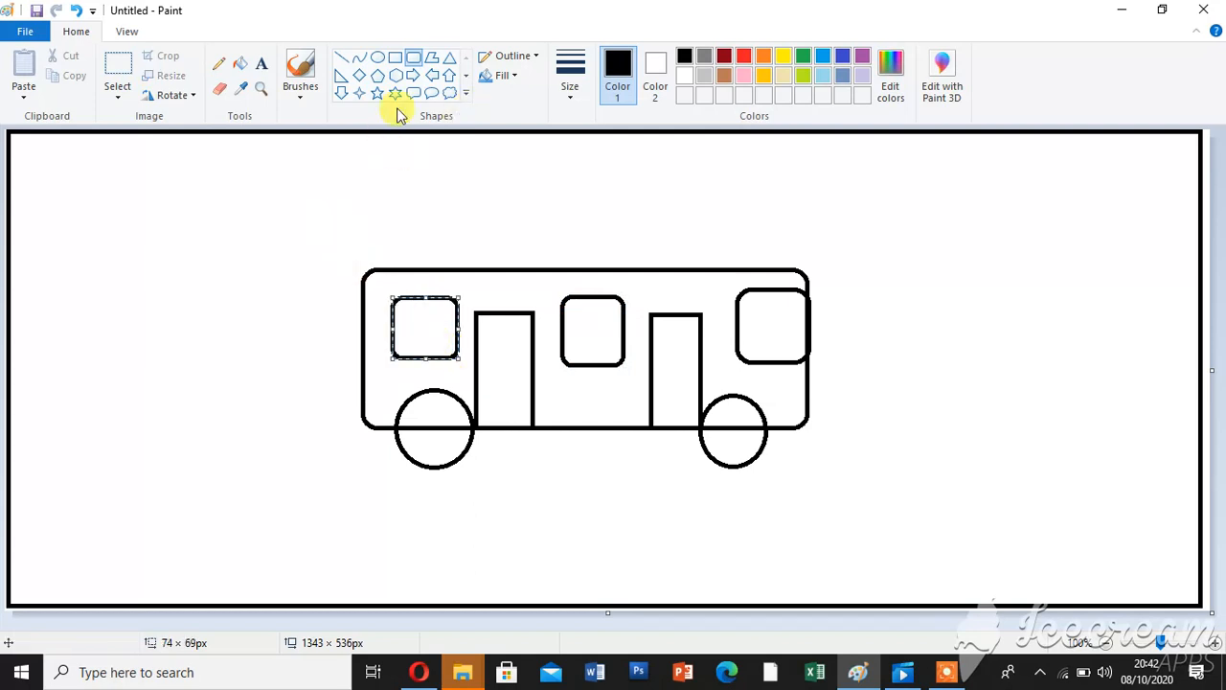
Add a side mirror about 17 × 35 px ahead of the bus's front and connect it to the roof with a short line
left_click(400, 57)
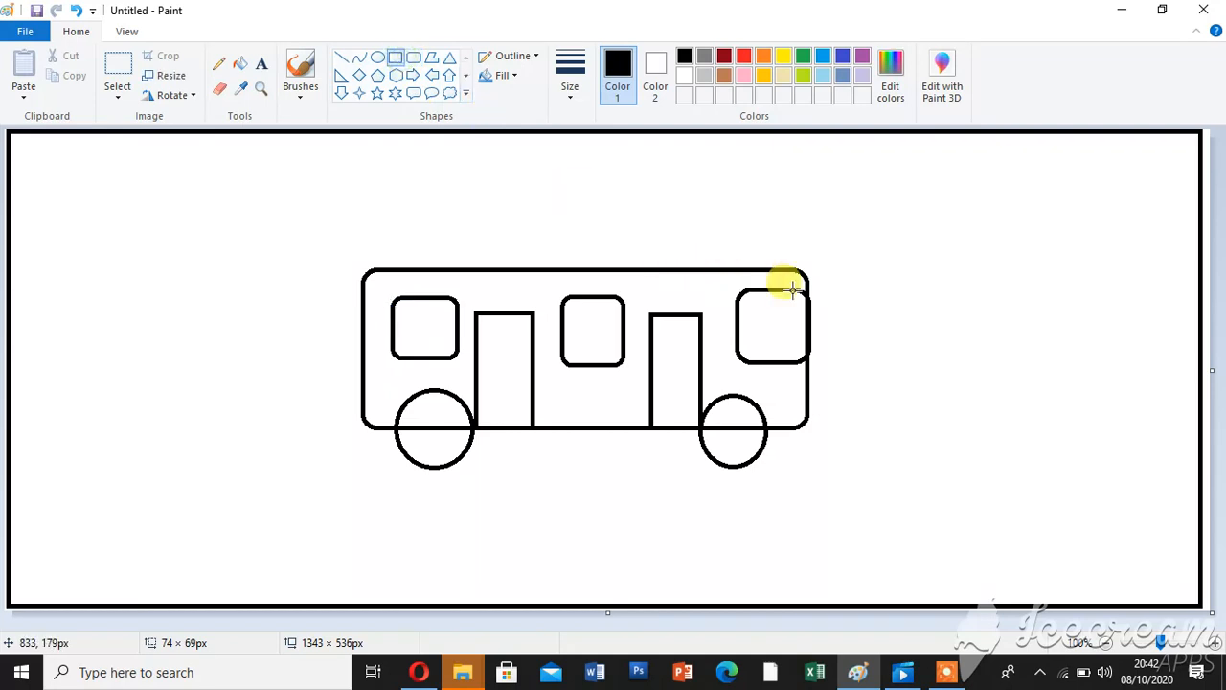
left_click_drag(820, 273, 831, 301)
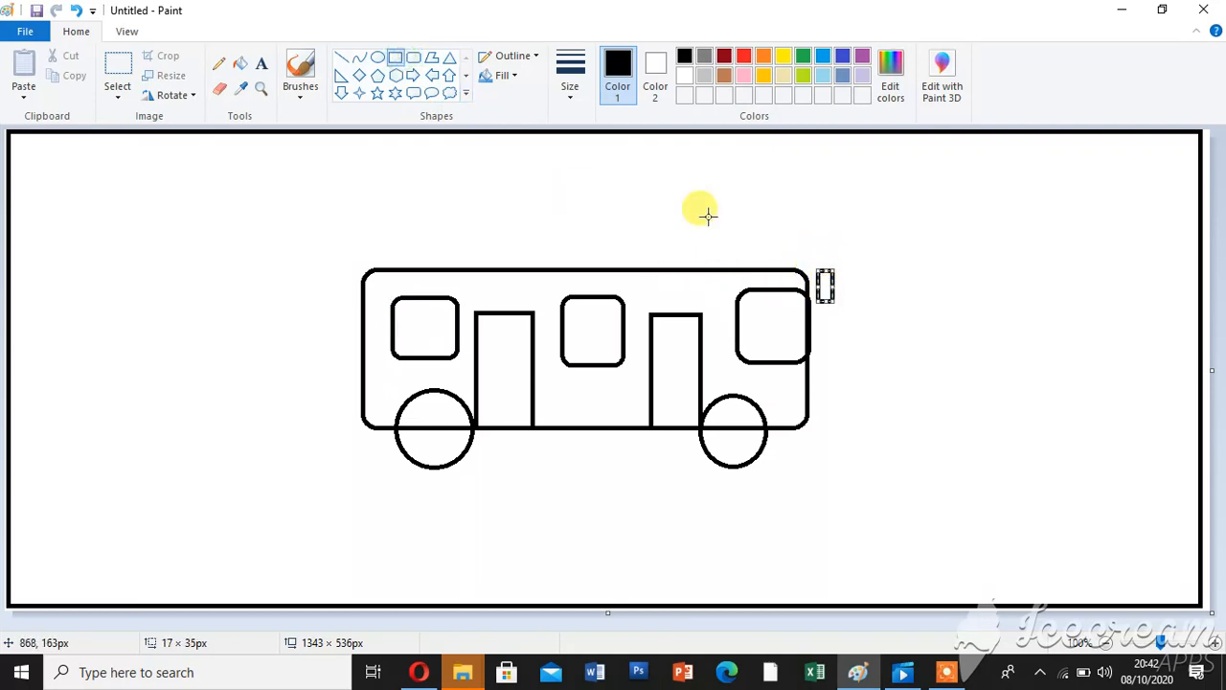
left_click(341, 56)
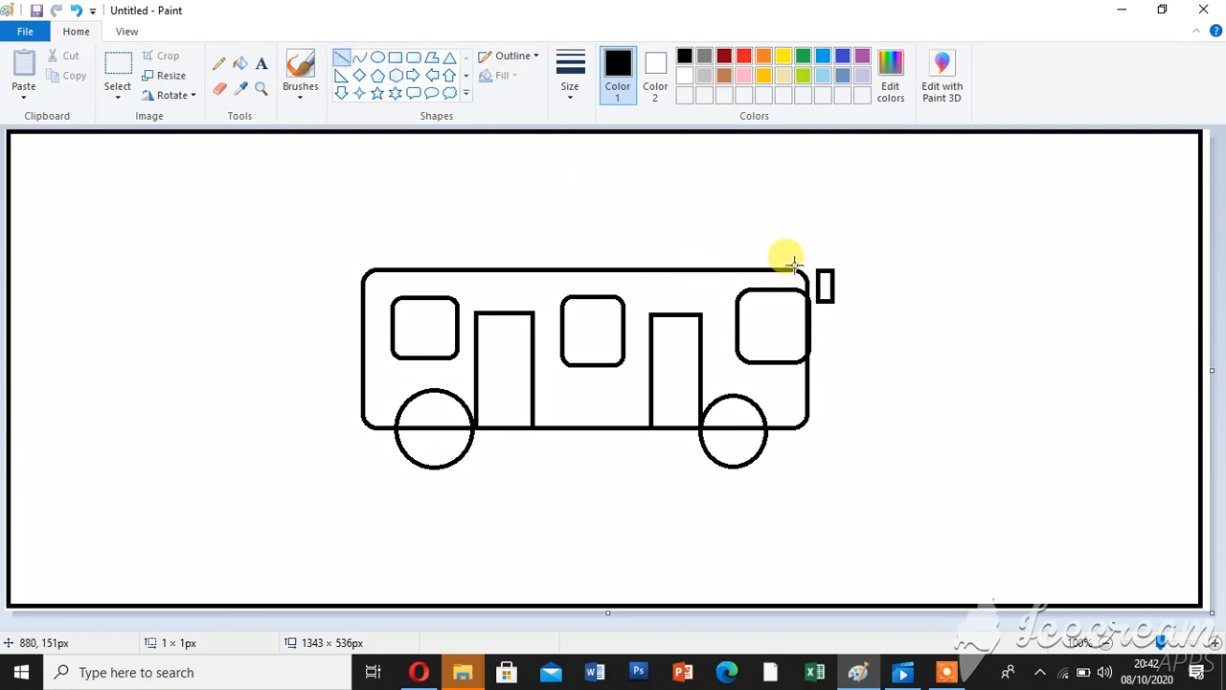
left_click_drag(794, 264, 825, 269)
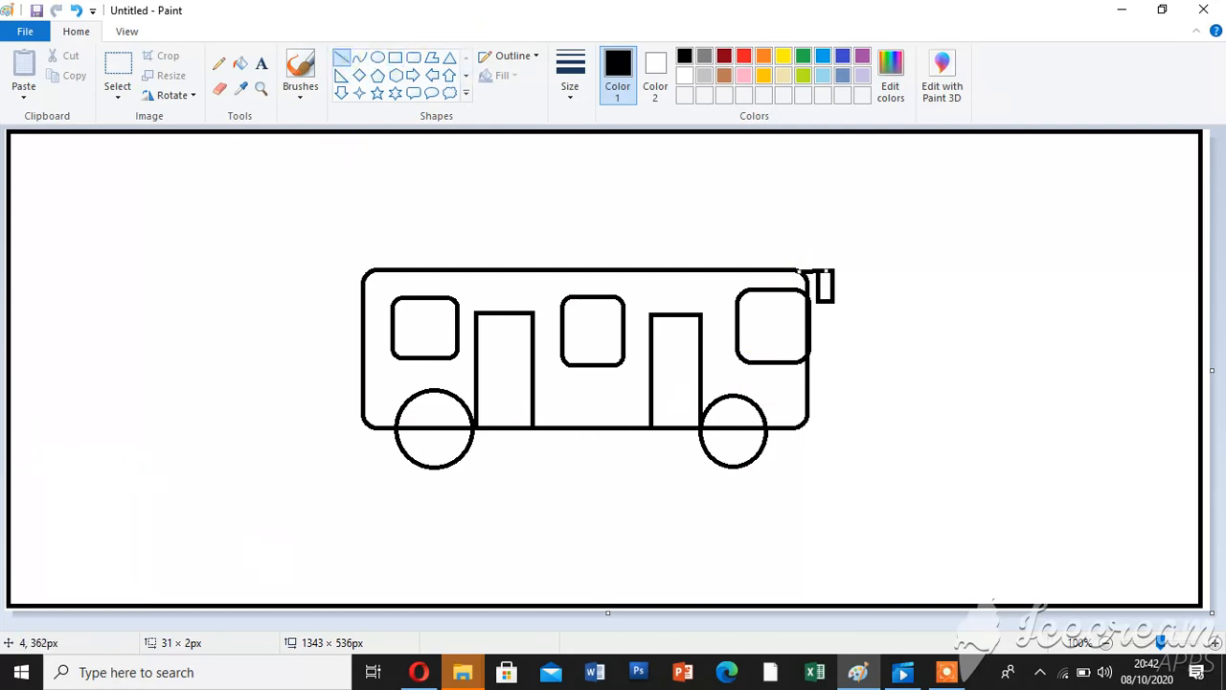
Draw a road line across the full width of the frame and move it down to the bottom of the wheels
left_click(11, 454)
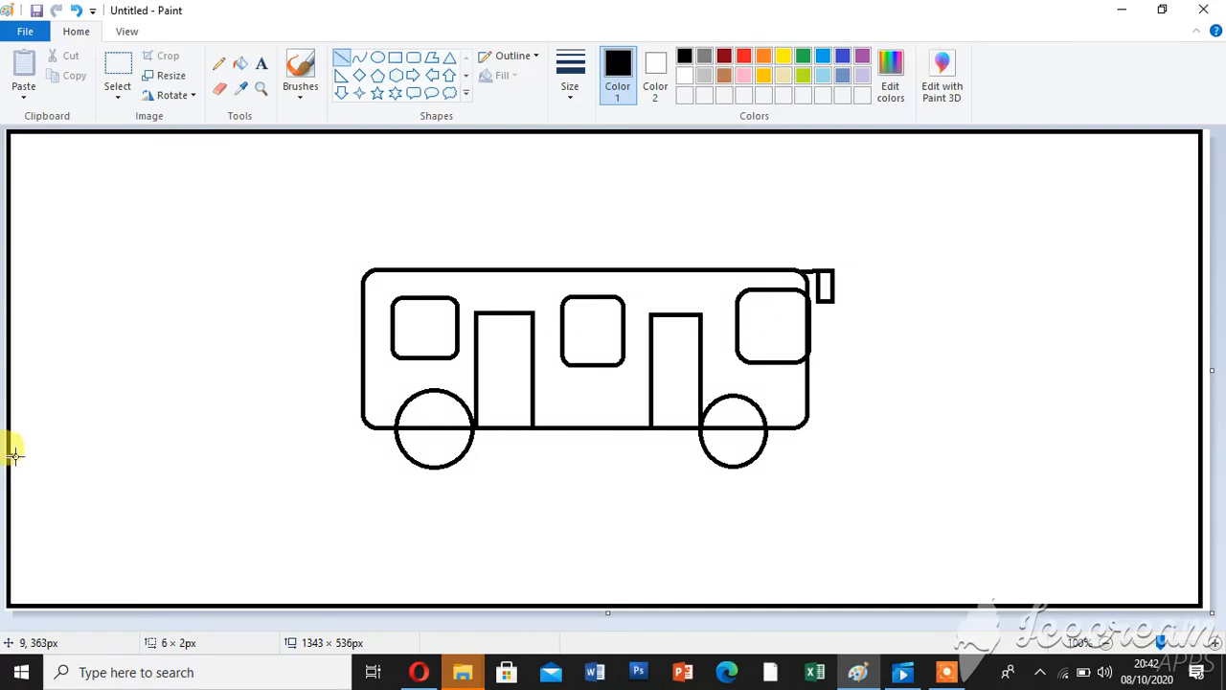
left_click_drag(15, 454, 1197, 446)
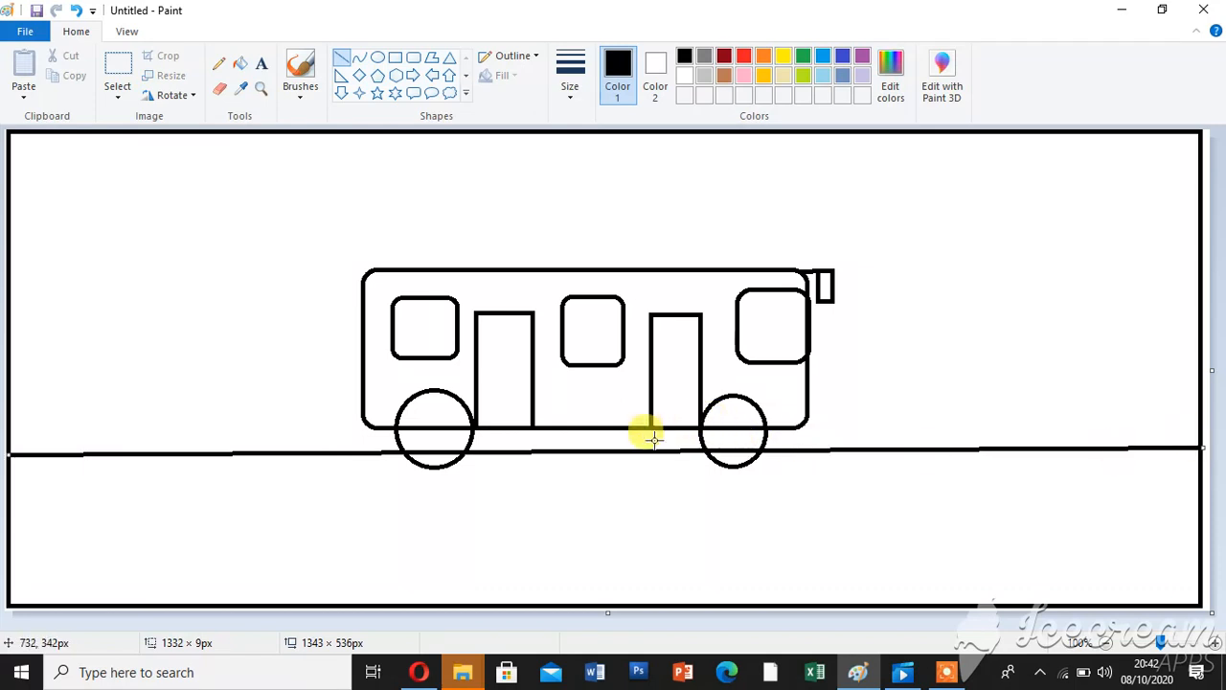
left_click_drag(607, 447, 609, 464)
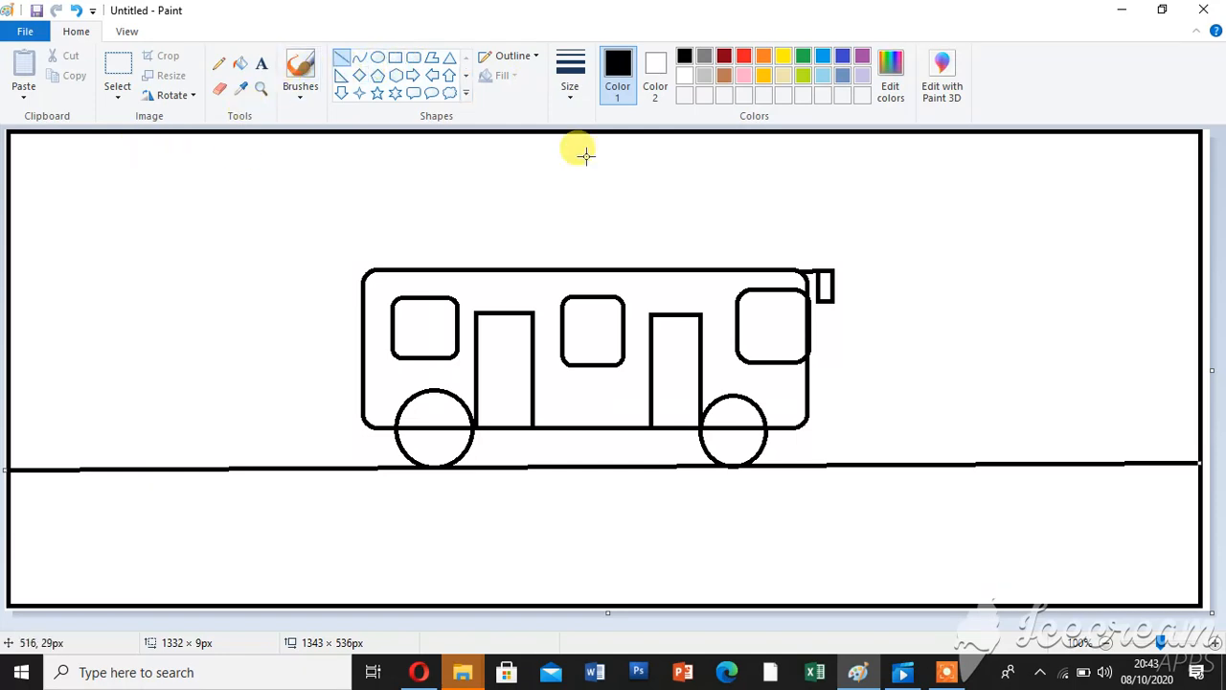
Draw four narrow rectangles in a row below the road line as lane markings
left_click(395, 59)
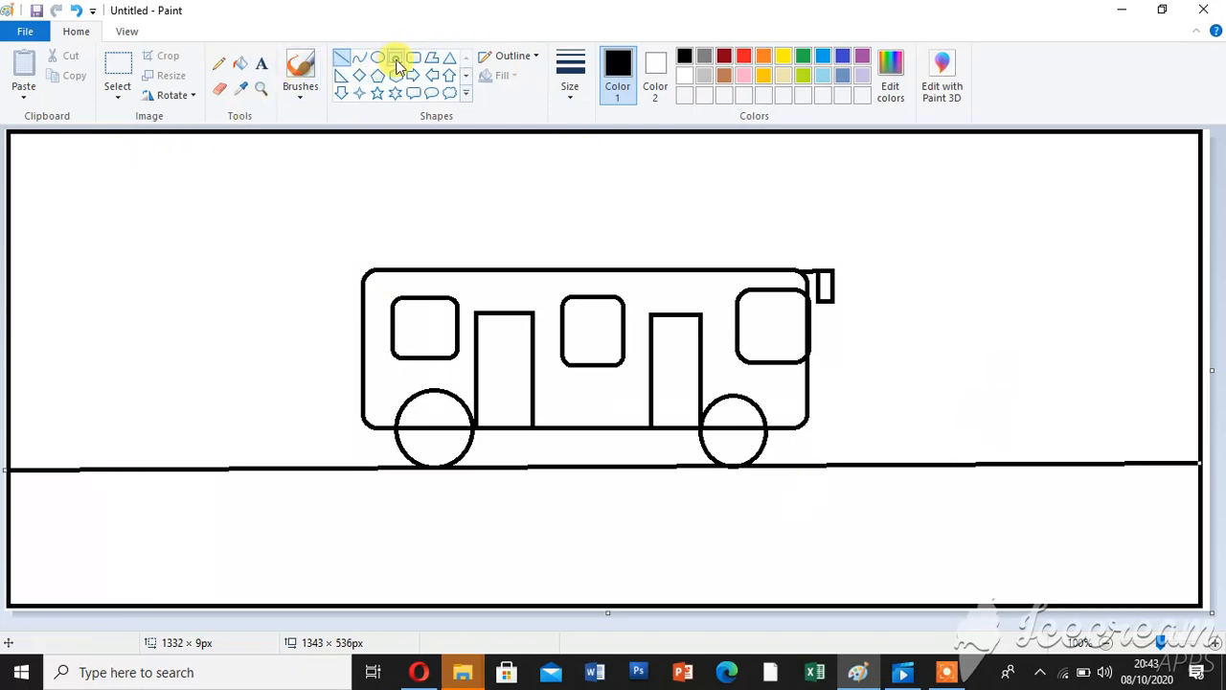
left_click_drag(60, 530, 200, 555)
left_click_drag(363, 524, 512, 542)
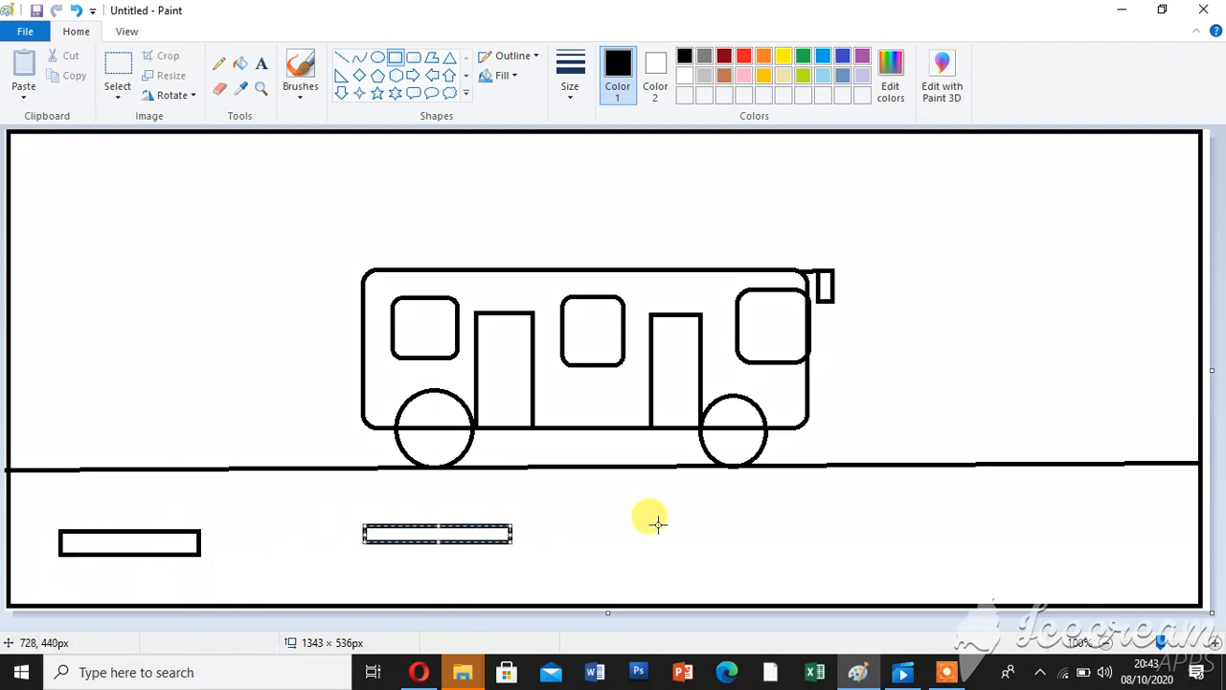
left_click_drag(657, 524, 808, 540)
left_click_drag(978, 515, 1128, 532)
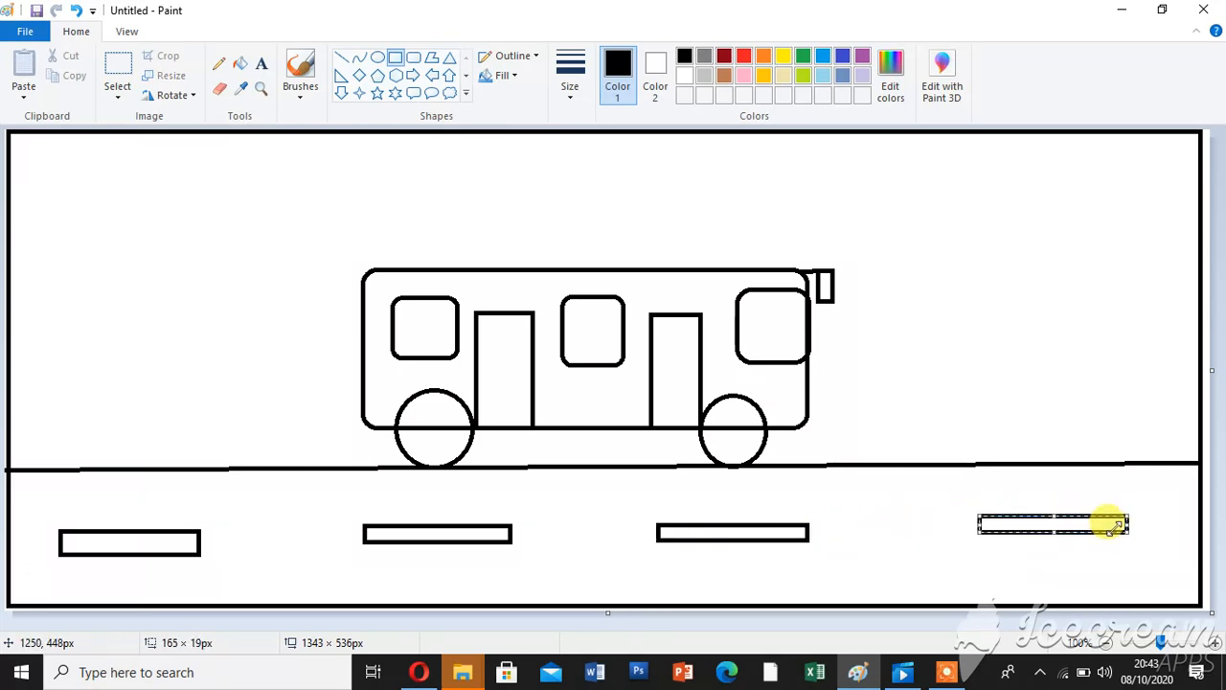
Draw a tree behind the bus with a tapered trunk of three straight lines and a freehand pencil outline of the foliage
left_click(340, 60)
left_click_drag(63, 260, 45, 469)
left_click_drag(96, 259, 109, 469)
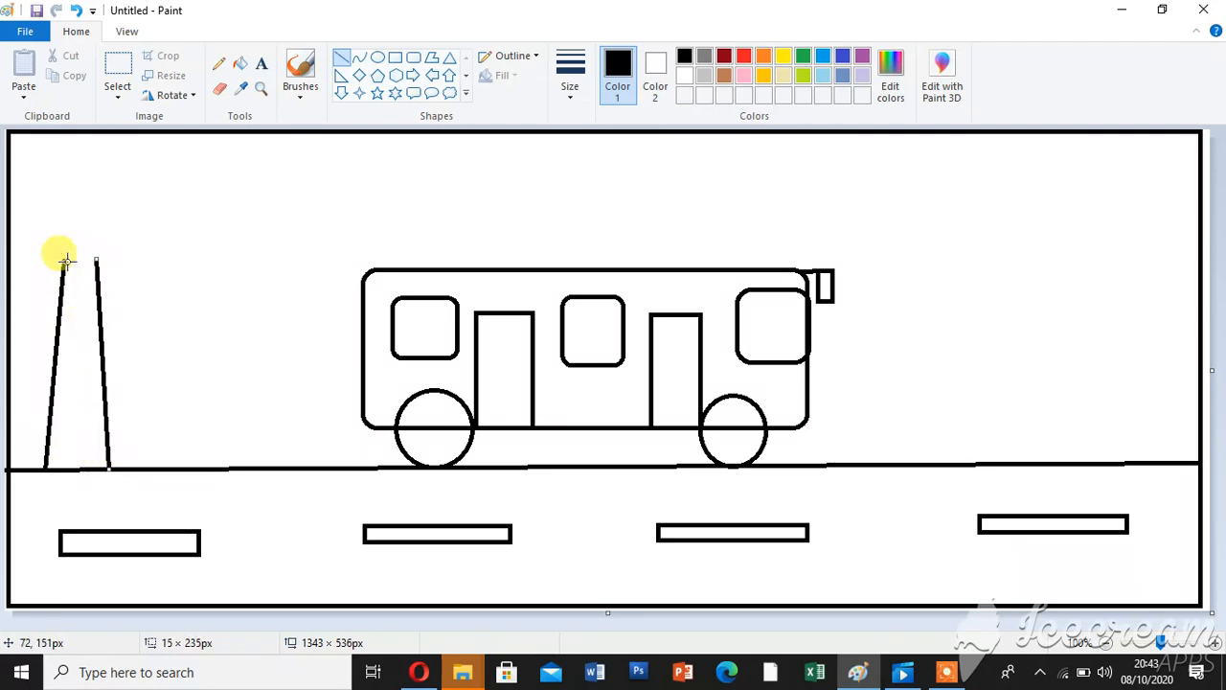
left_click_drag(62, 256, 101, 257)
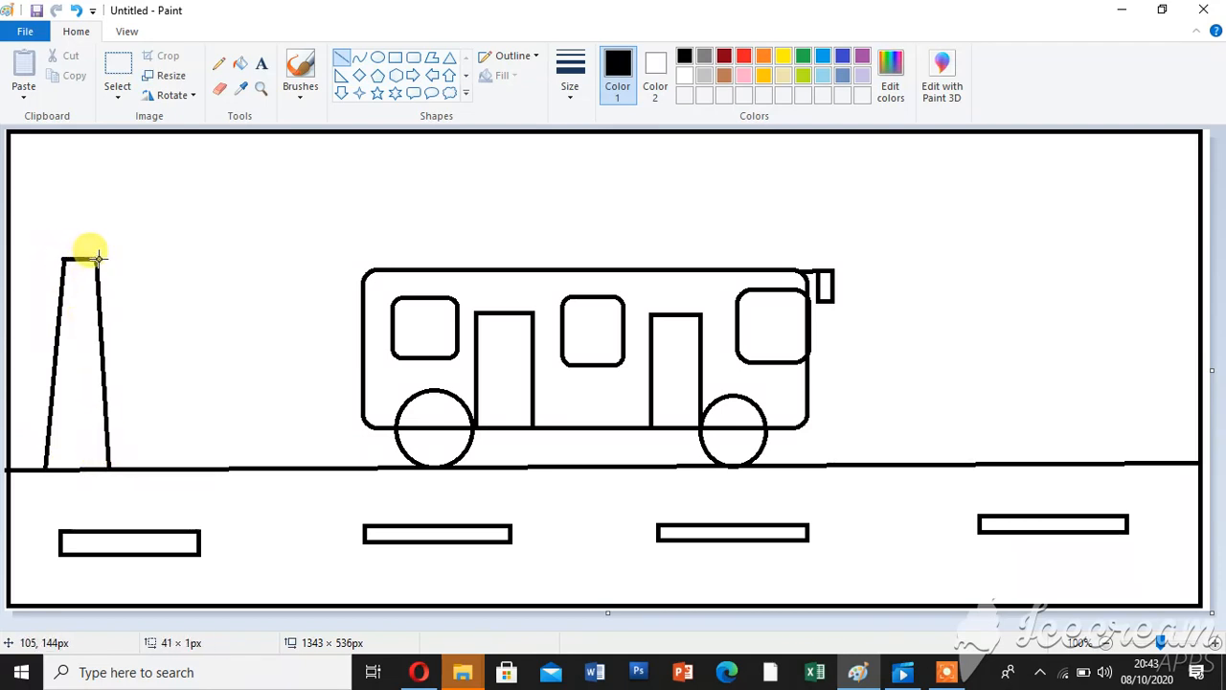
left_click(219, 61)
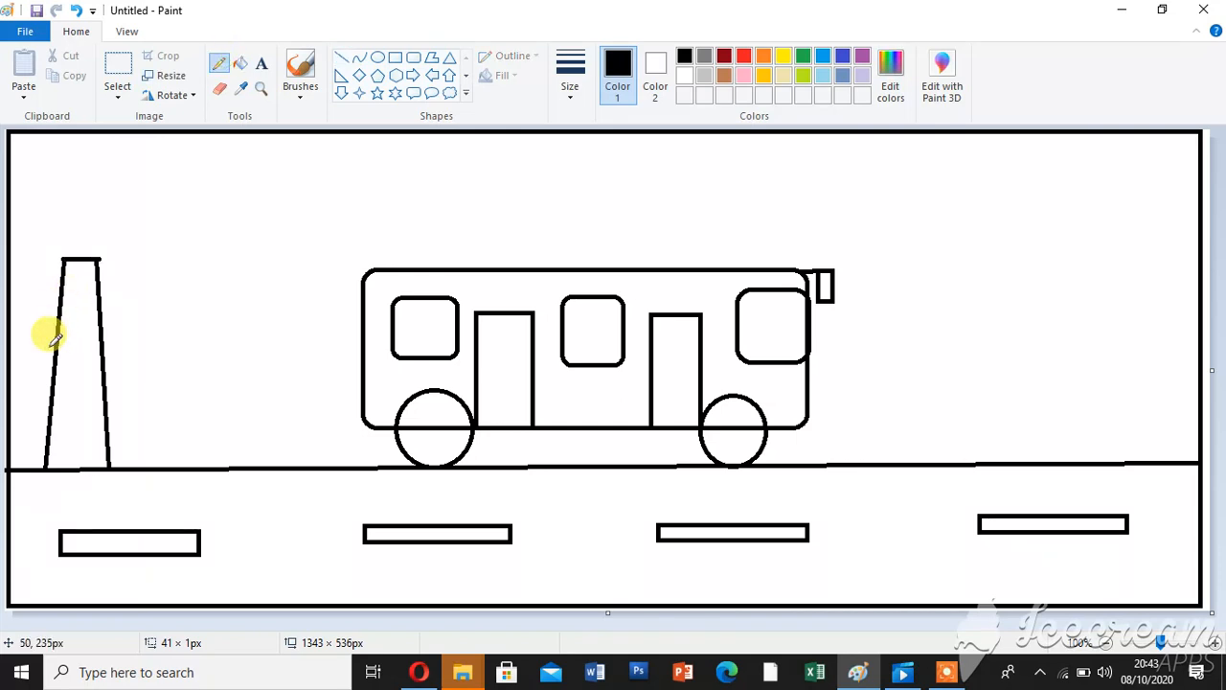
mouse_move(53, 350)
left_mouse_down()
mouse_move(39, 284)
mouse_move(19, 231)
mouse_move(41, 193)
mouse_move(69, 197)
mouse_move(143, 161)
mouse_move(164, 182)
mouse_move(155, 219)
mouse_move(214, 259)
mouse_move(180, 286)
mouse_move(199, 329)
mouse_move(167, 357)
mouse_move(112, 366)
left_mouse_up()
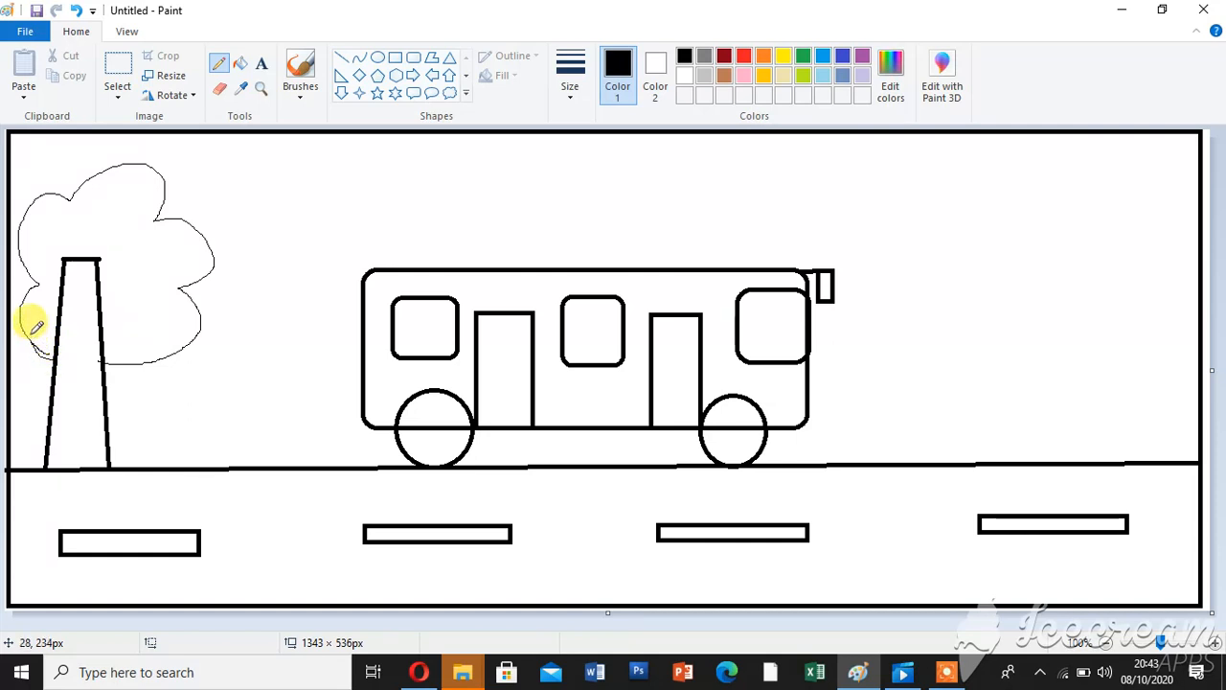
Add three clouds along the top of the scene with the cloud callout shape, each about 130 to 160 px wide
left_click(449, 92)
left_click_drag(376, 161, 519, 202)
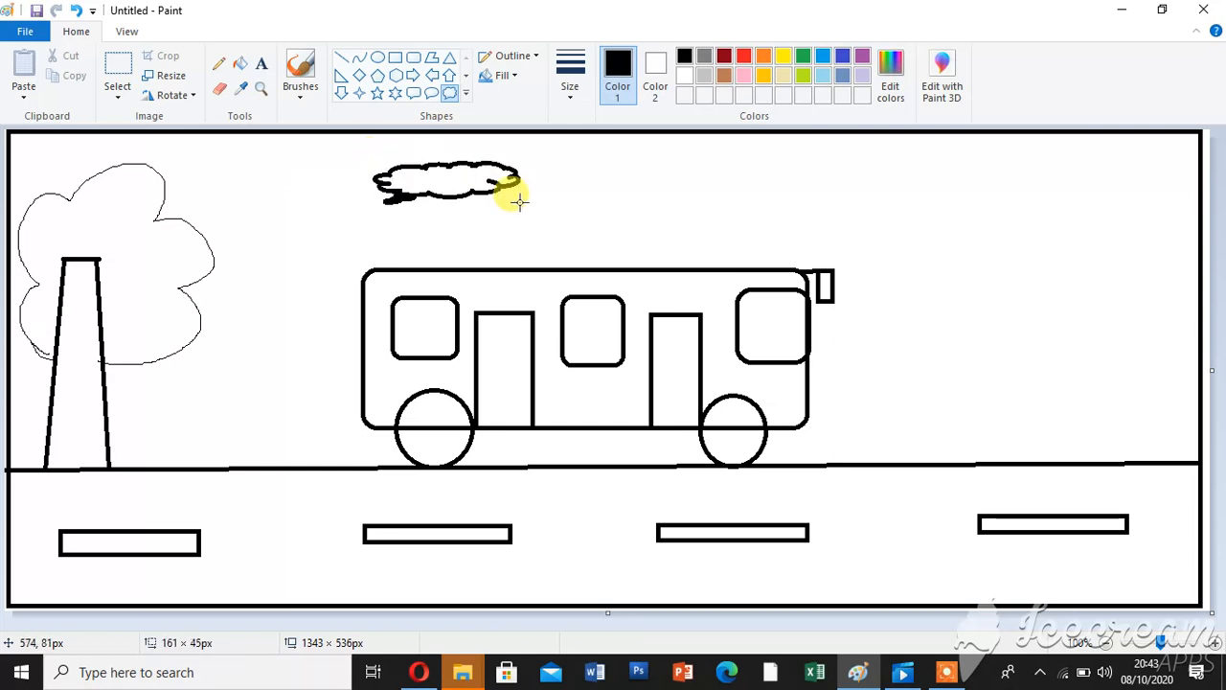
left_click_drag(795, 164, 917, 206)
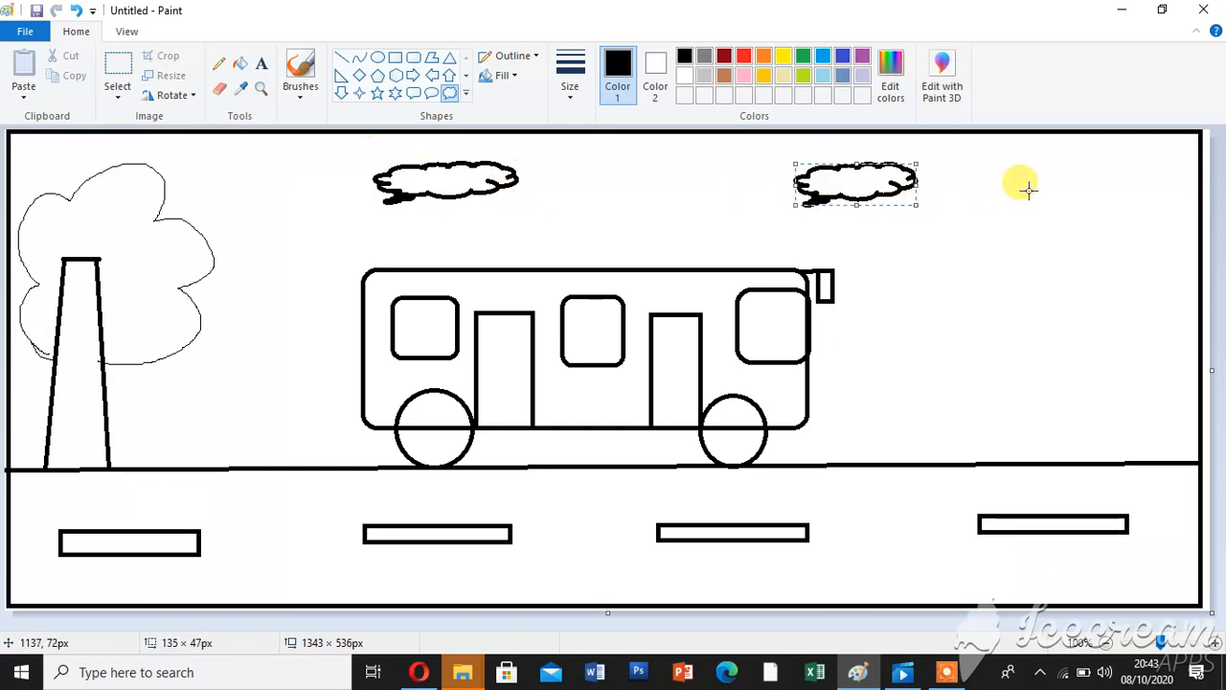
left_click_drag(1048, 165, 1168, 203)
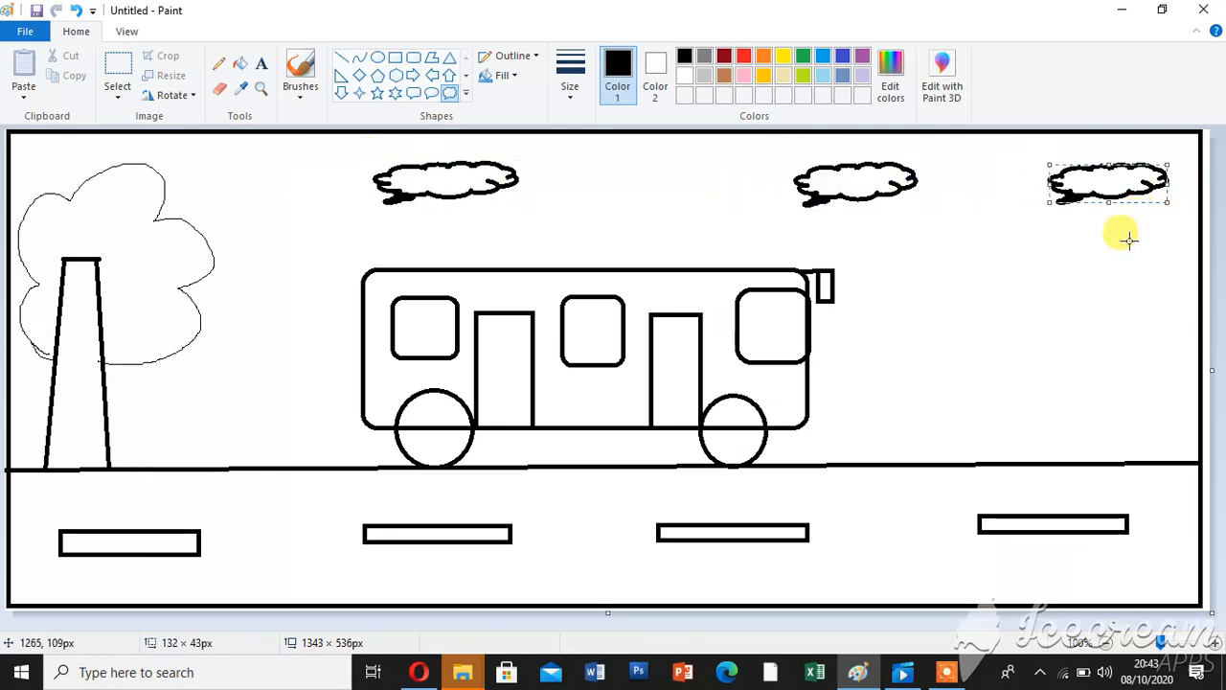
Add a text caption between the bus and the frame's edge reading the person's first name followed by "KELAS 2.2"
left_click(259, 64)
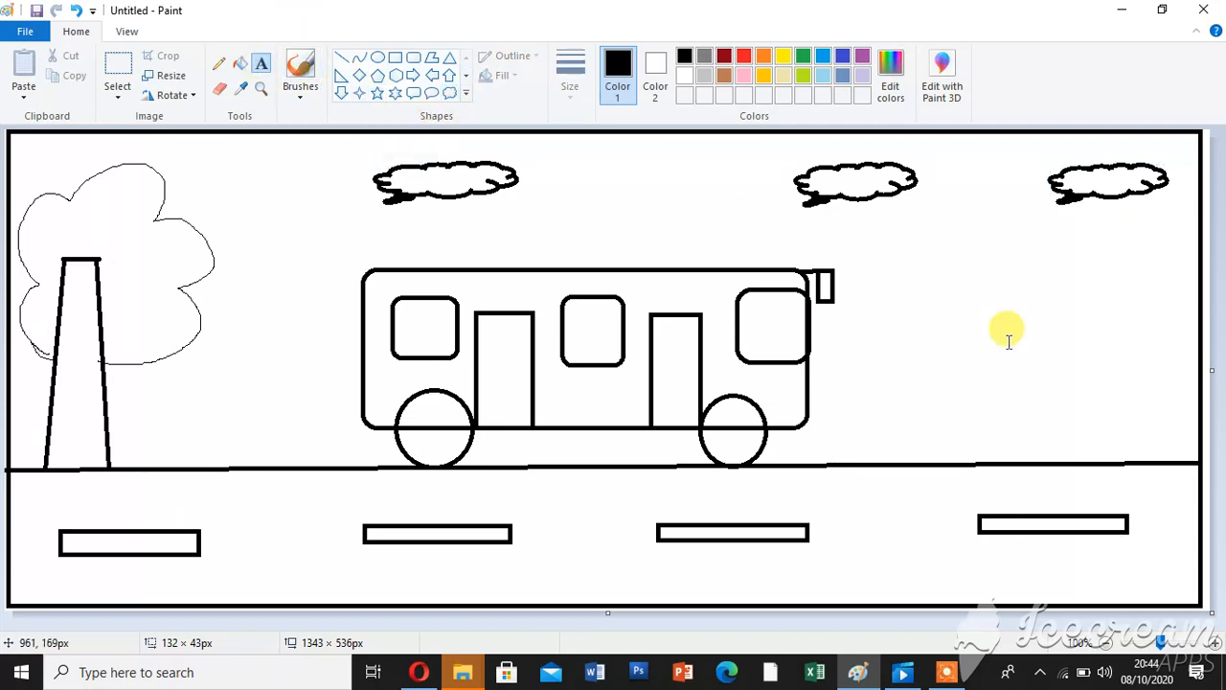
left_click_drag(898, 246, 1127, 304)
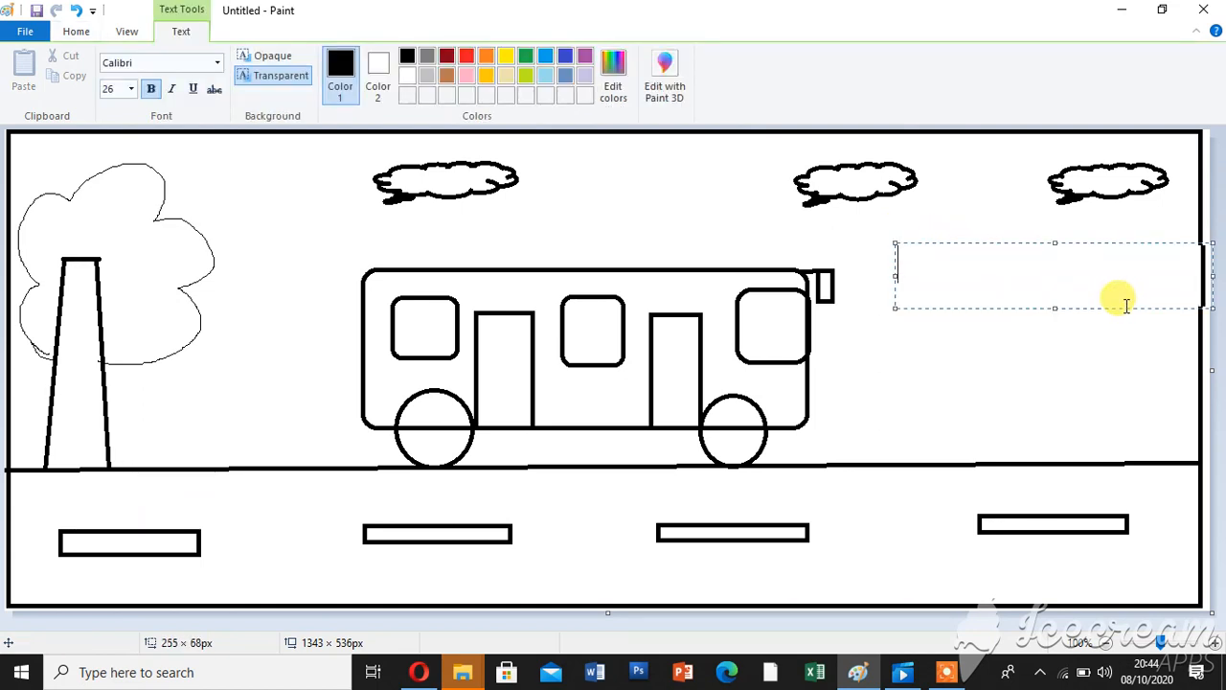
type("A")
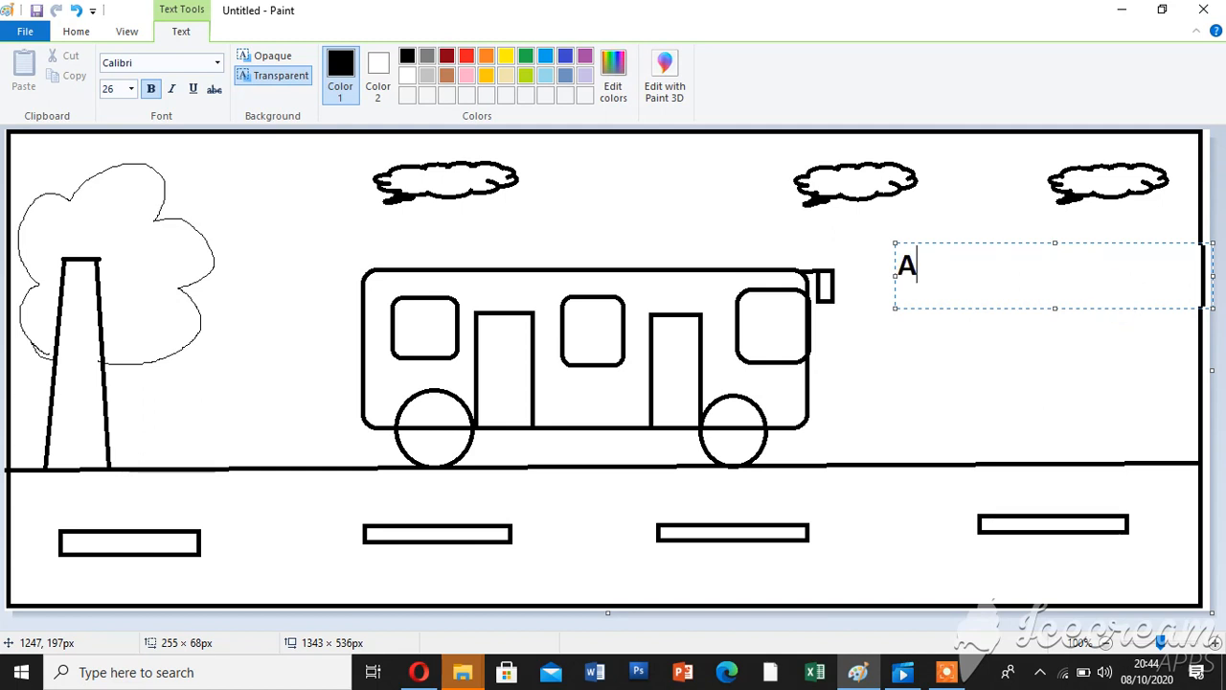
type("NDA")
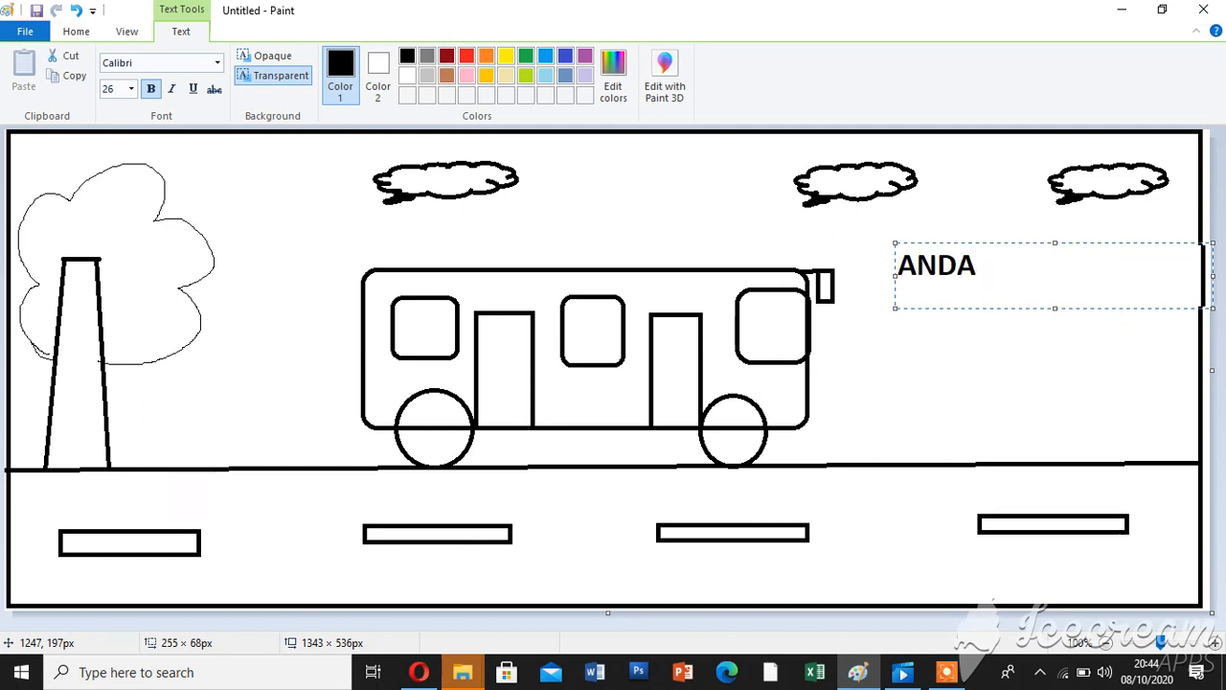
type("M")
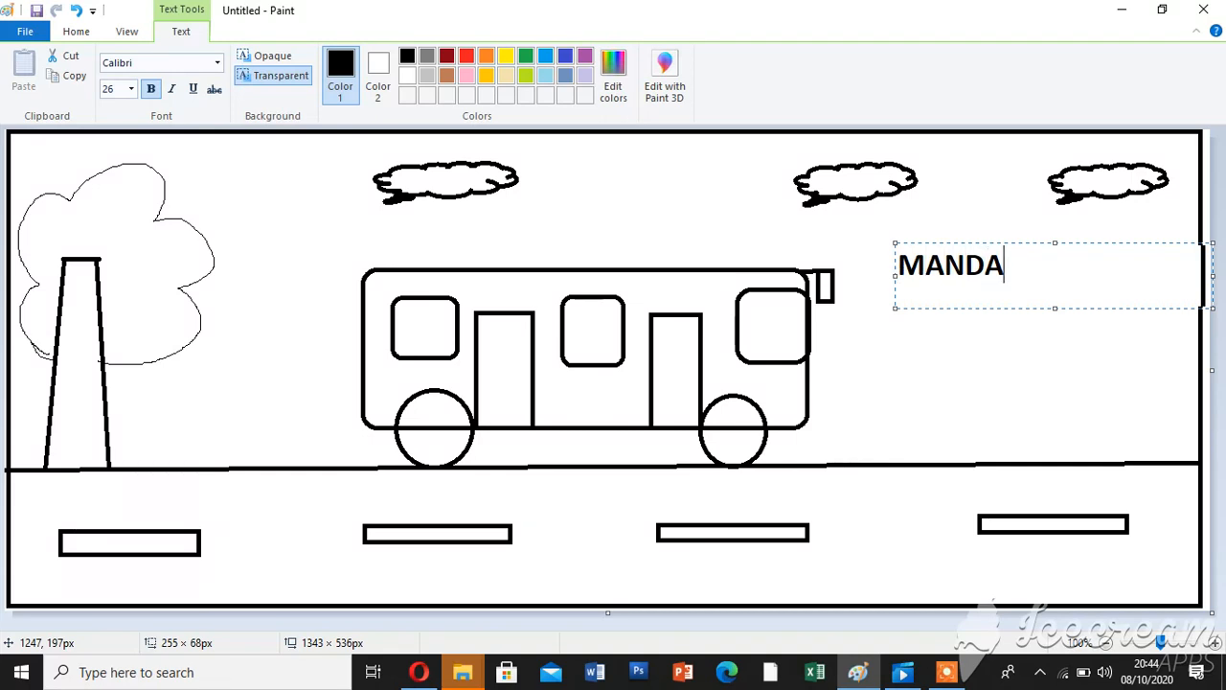
type("KELAS 2.2")
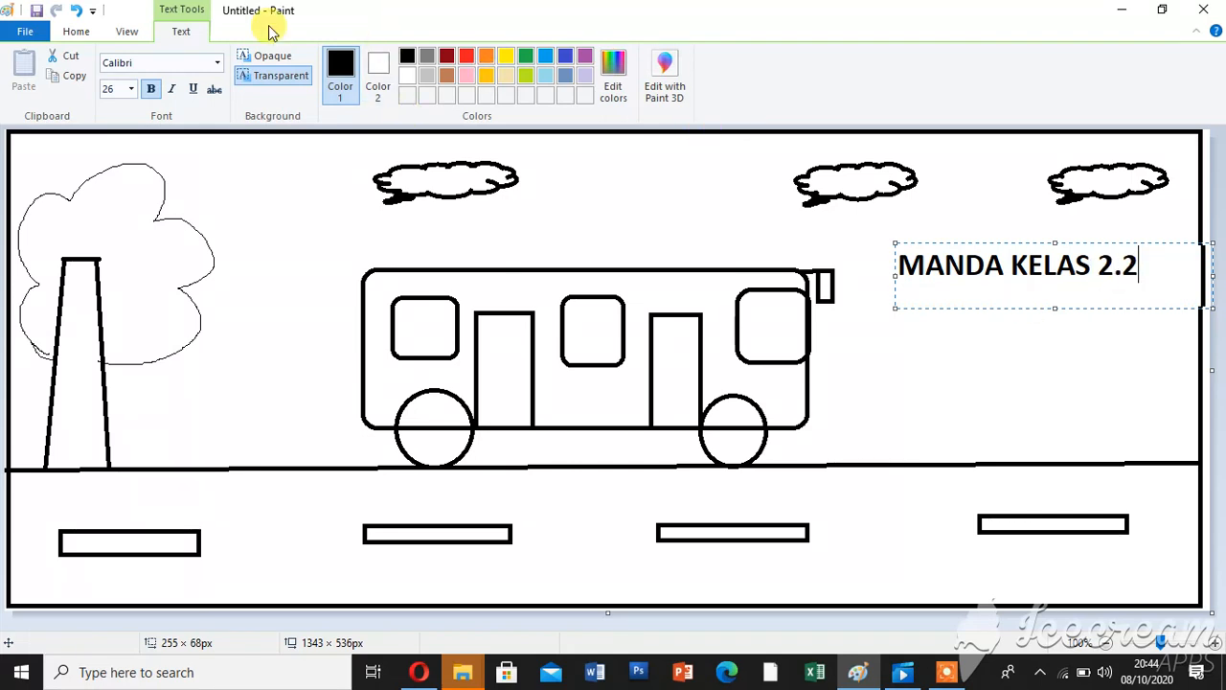
Fill the bus body with yellow around the windows and doors
left_click(81, 32)
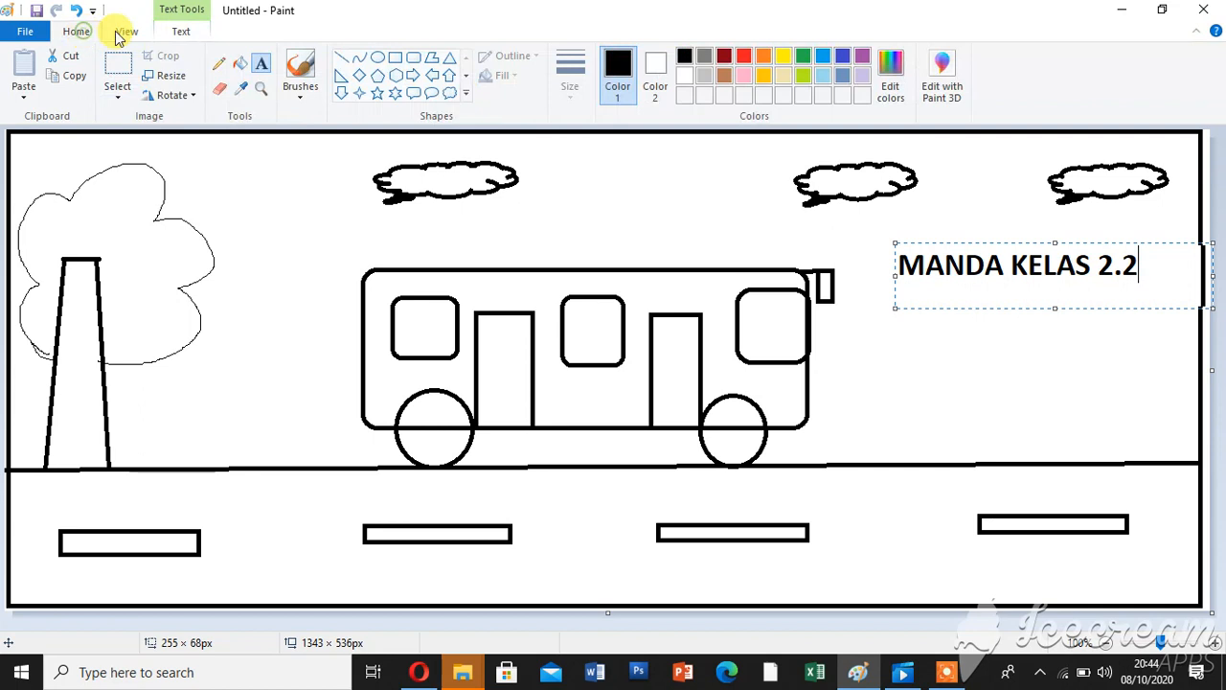
left_click(240, 65)
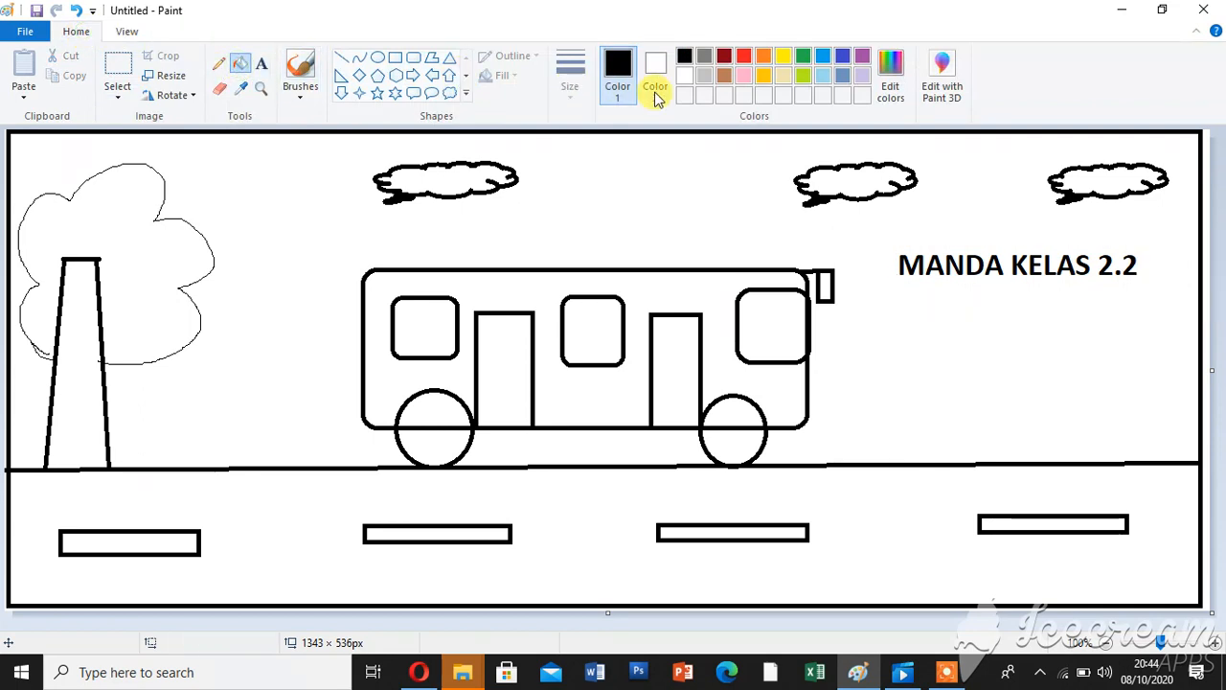
left_click(678, 291)
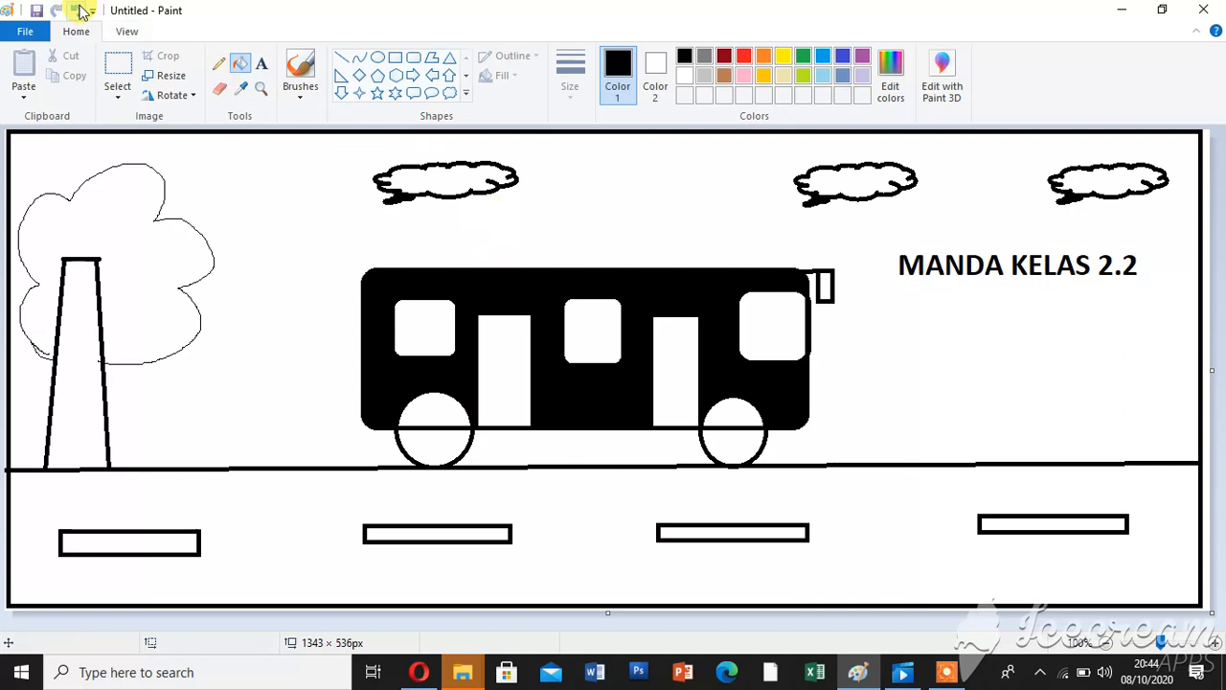
left_click(58, 10)
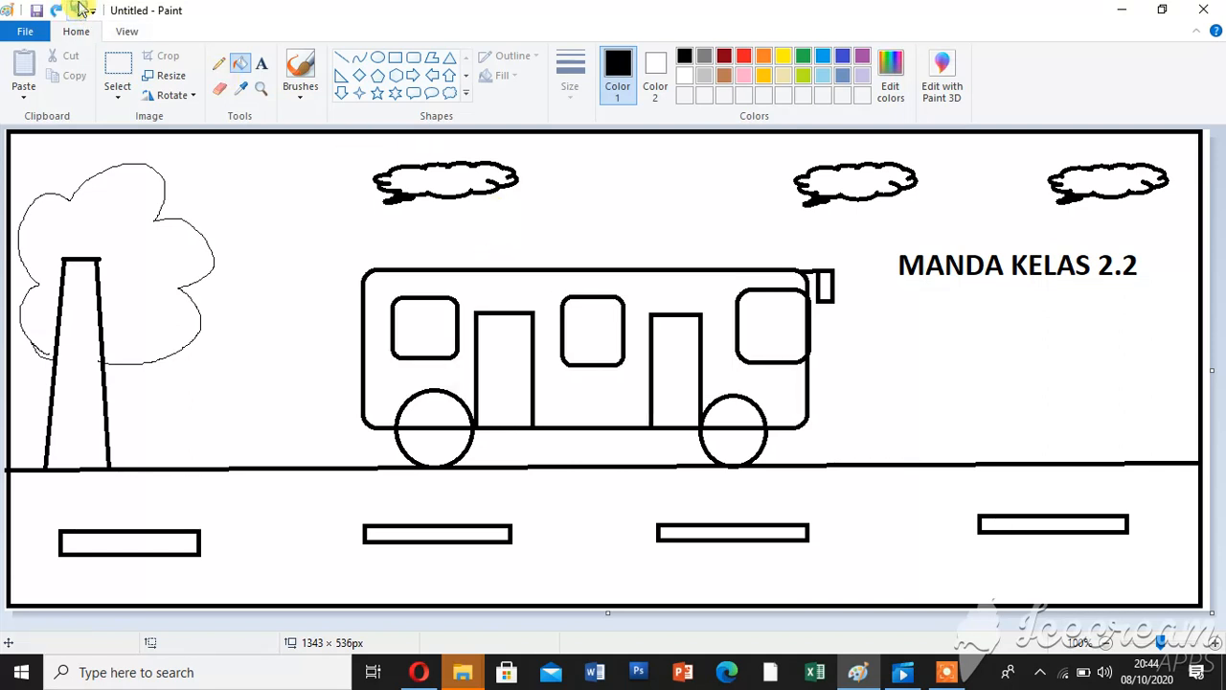
left_click(790, 57)
left_click(676, 286)
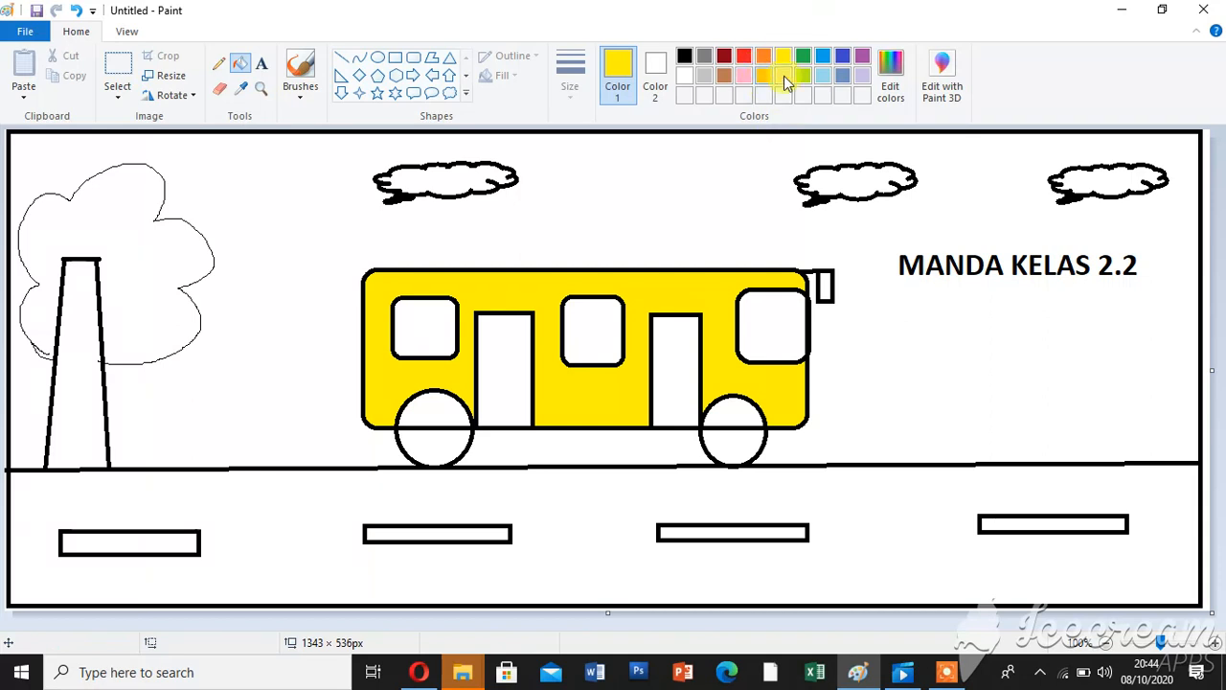
Fill both bus wheels with black and both doors with brown
left_click(684, 56)
left_click(743, 426)
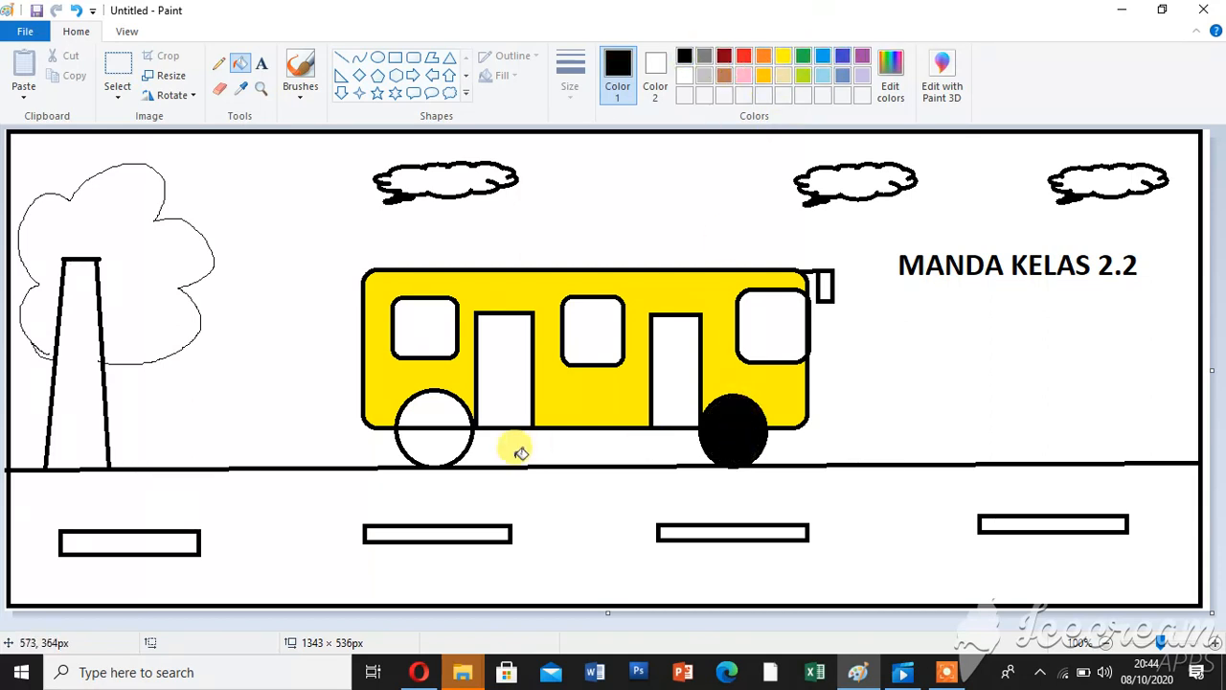
left_click(439, 420)
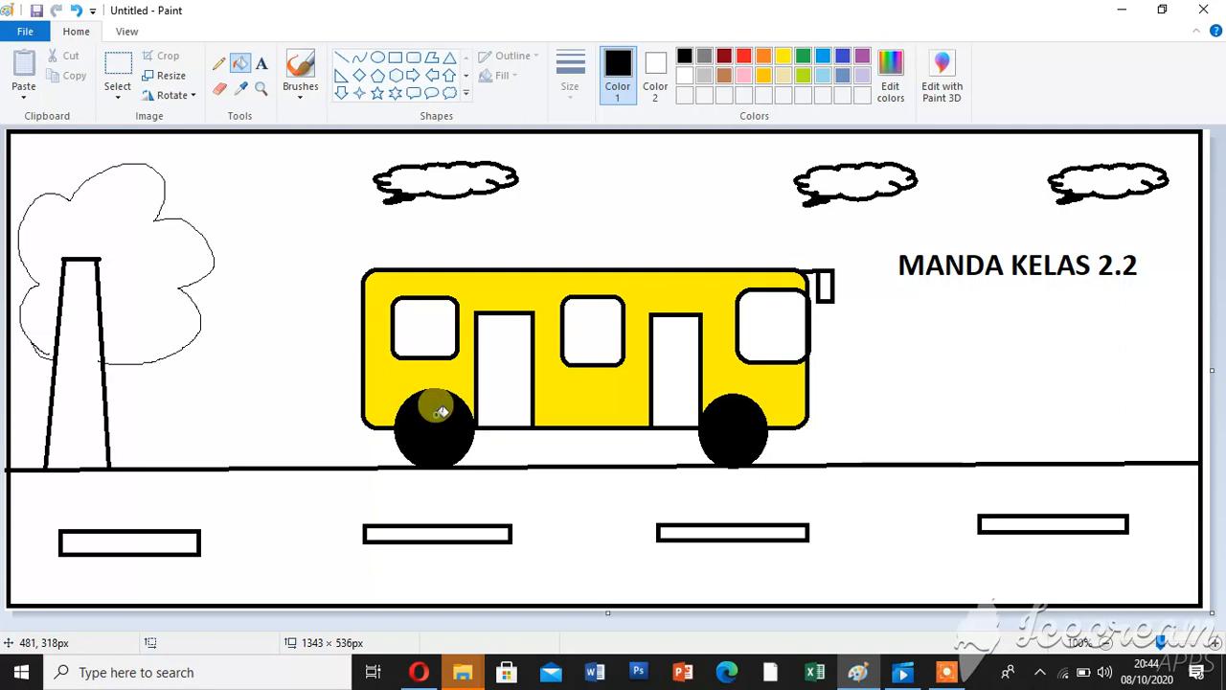
left_click(723, 76)
left_click(682, 335)
left_click(508, 358)
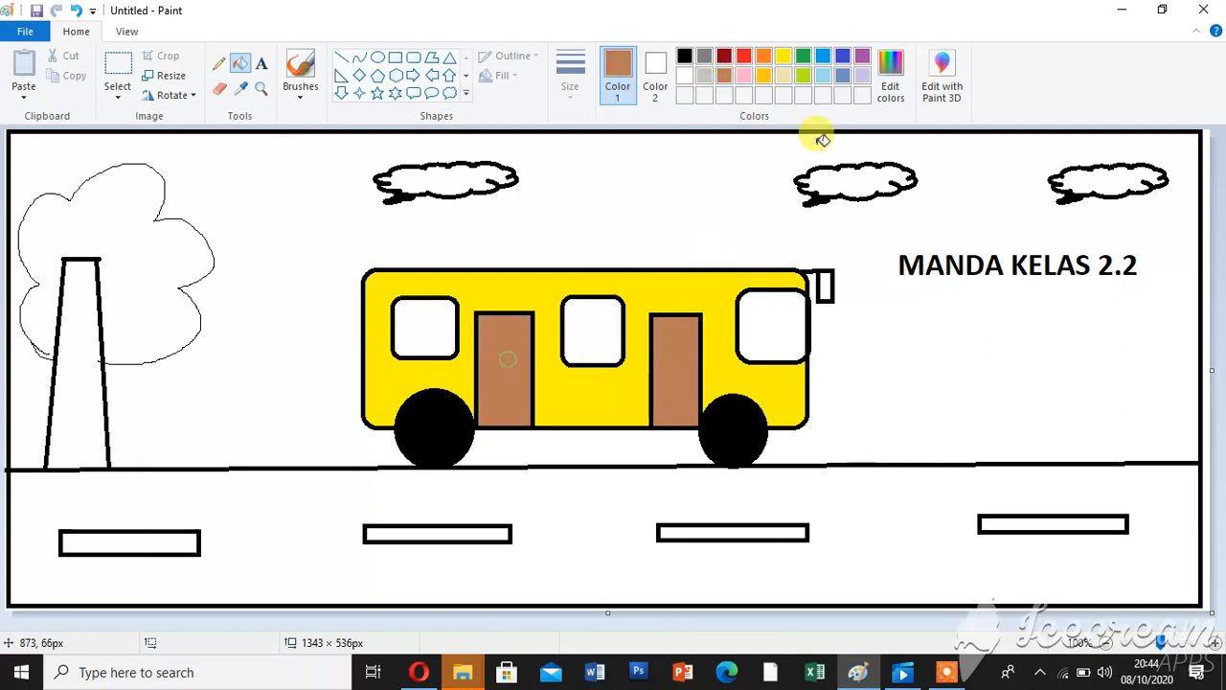
Fill the three bus windows with medium blue
left_click(822, 56)
left_click(774, 312)
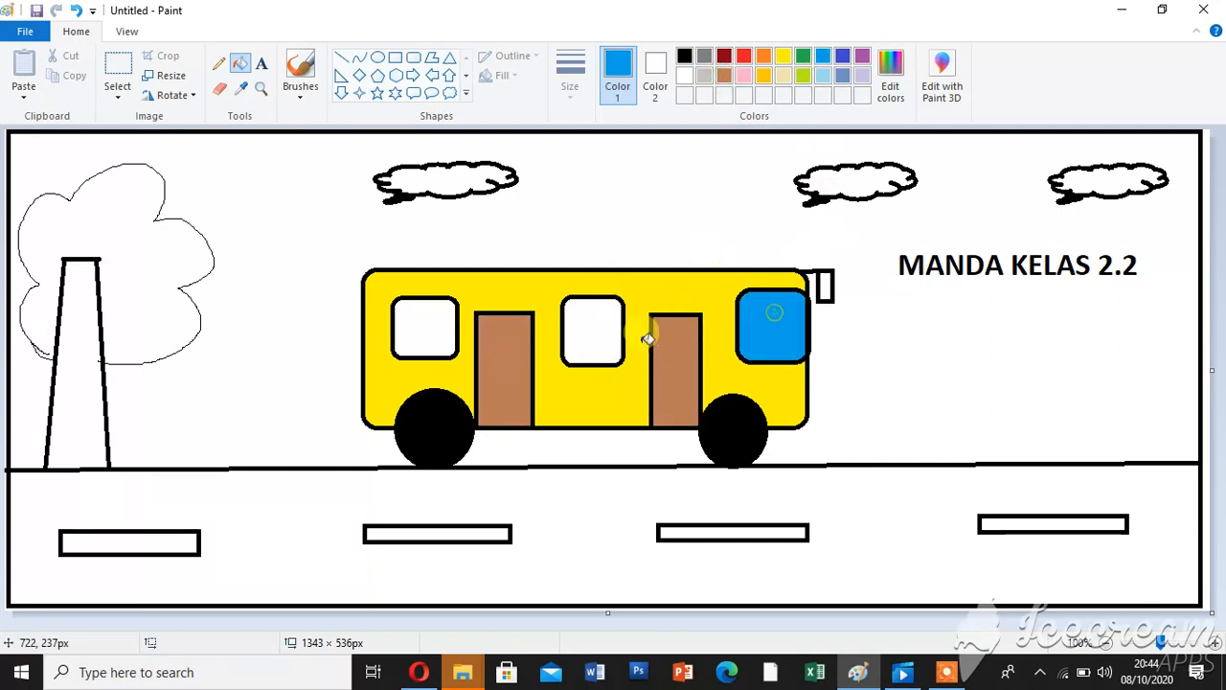
left_click(575, 326)
left_click(442, 310)
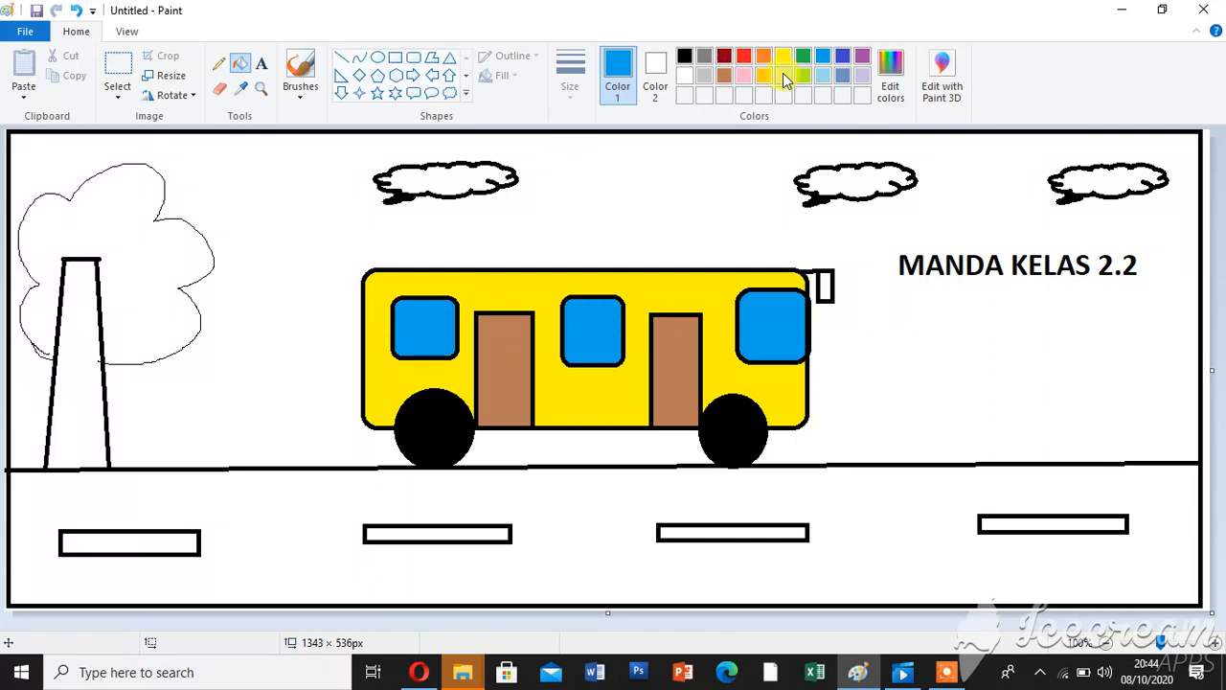
Fill the sky and the gap beneath the bus between the wheels with light blue
left_click(719, 192)
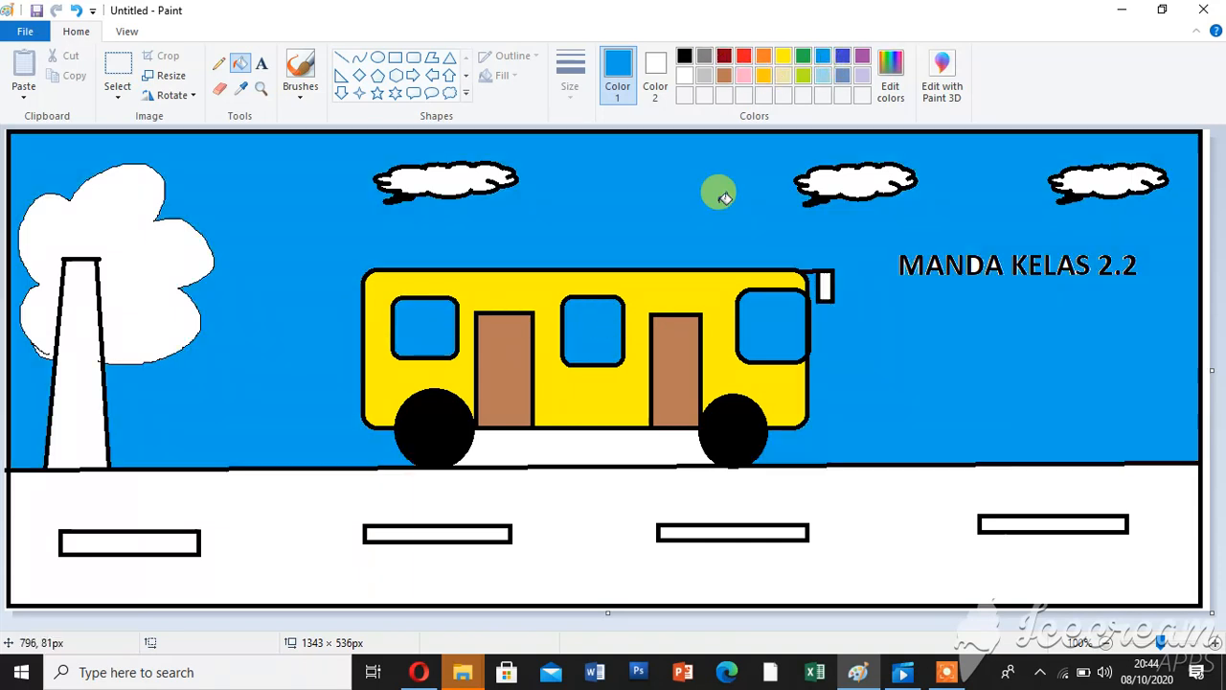
left_click(650, 449)
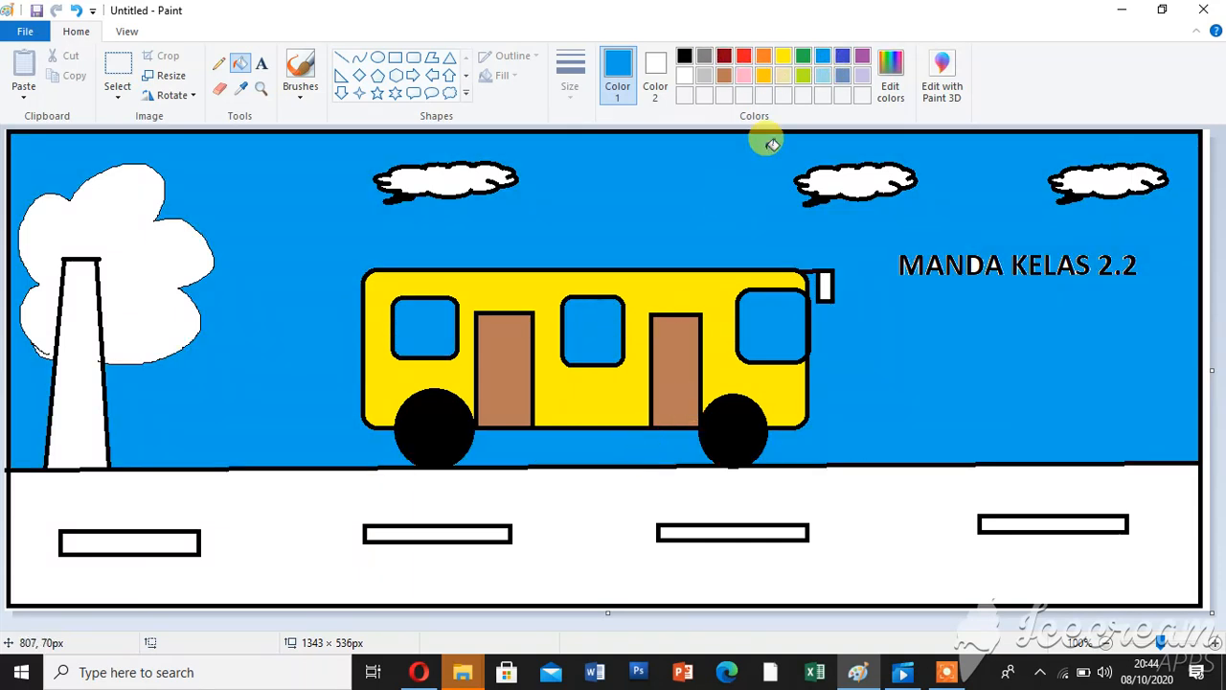
left_click(821, 75)
left_click(671, 201)
left_click(641, 437)
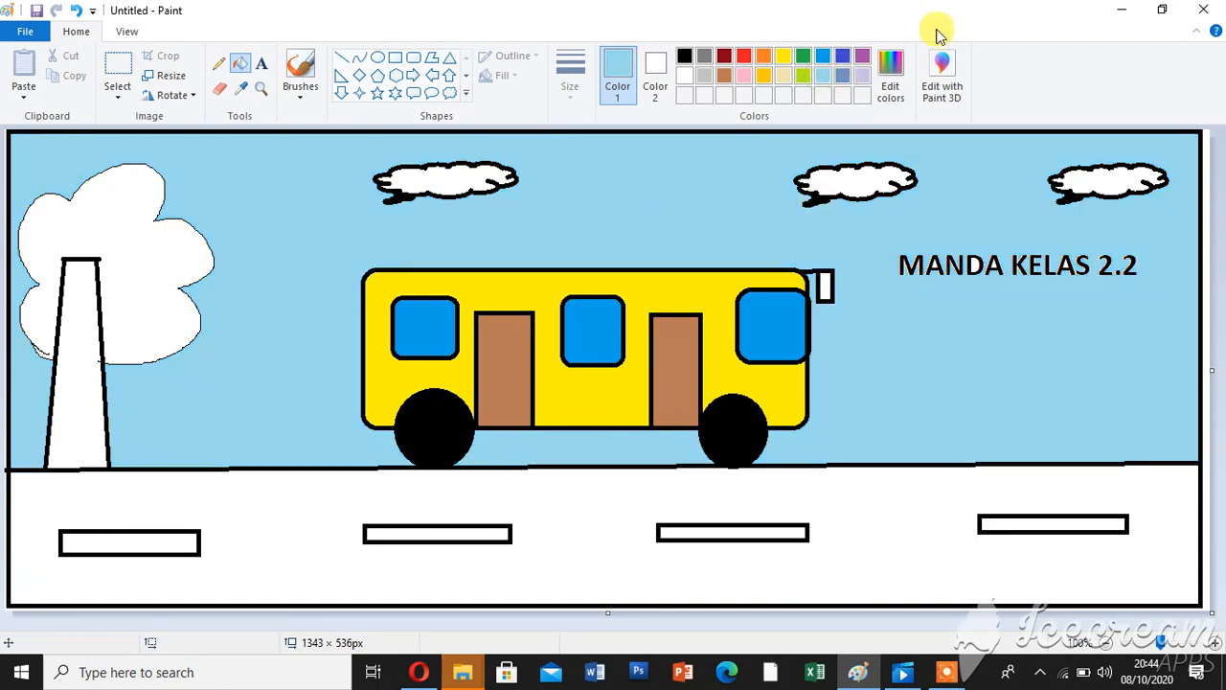
Fill the tree's foliage with green and its trunk with brown
left_click(803, 56)
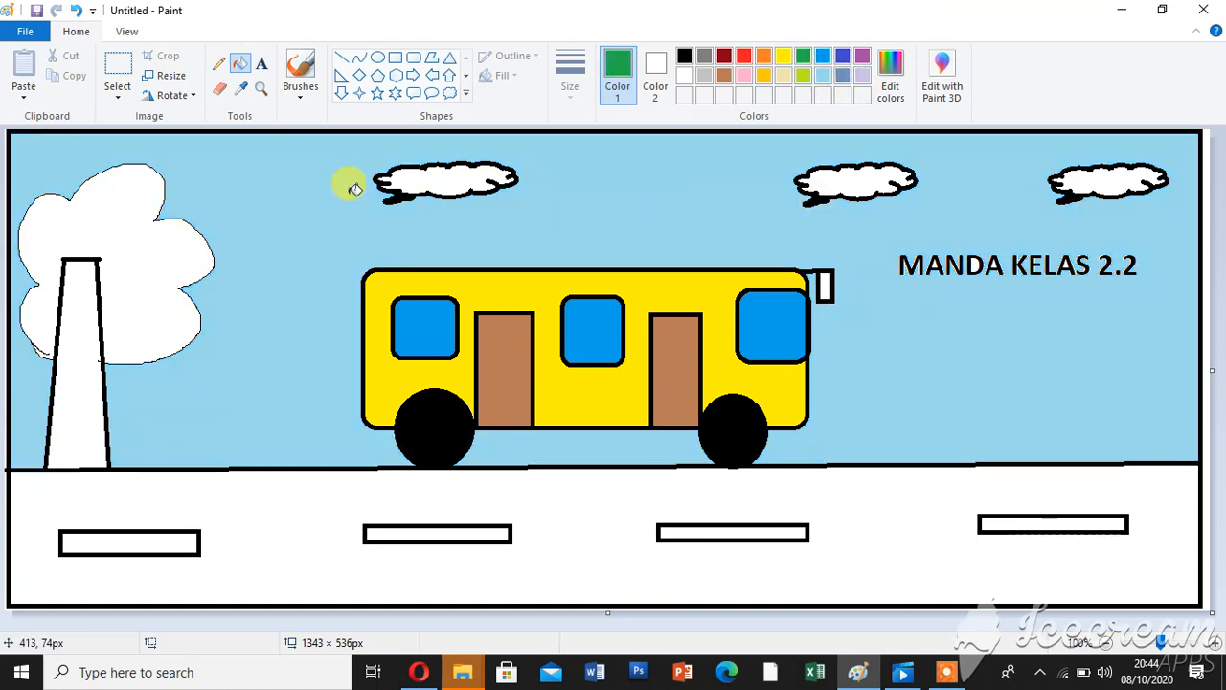
left_click(167, 252)
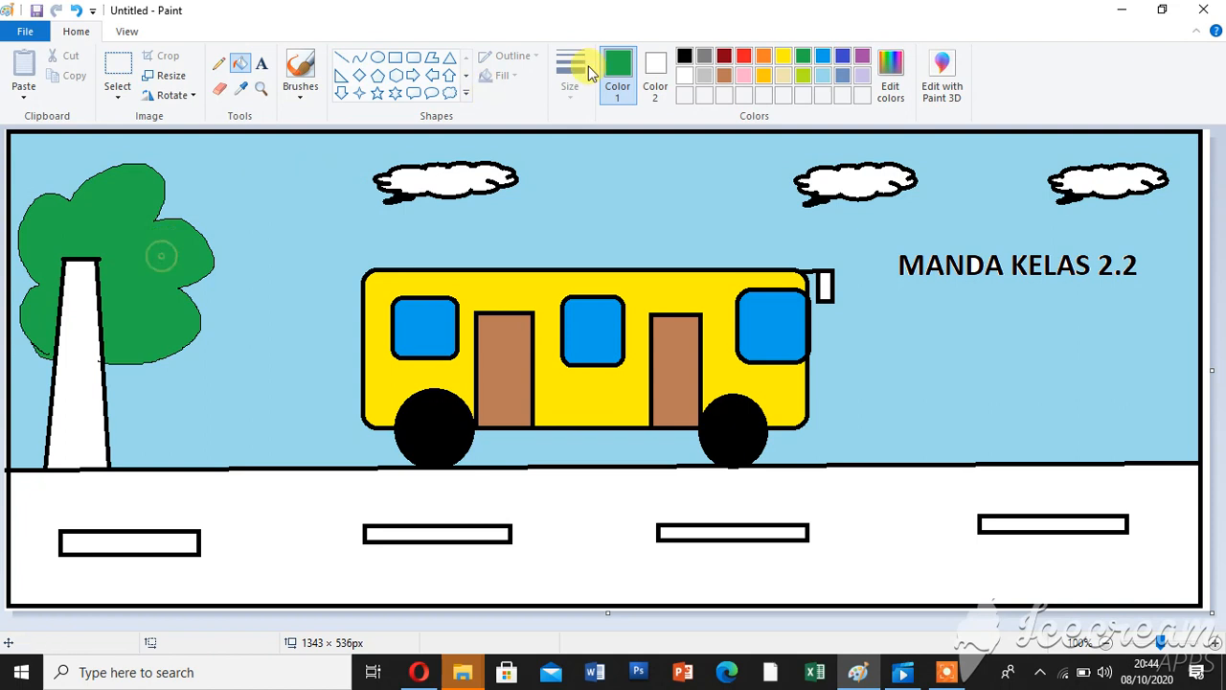
left_click(725, 79)
left_click(86, 350)
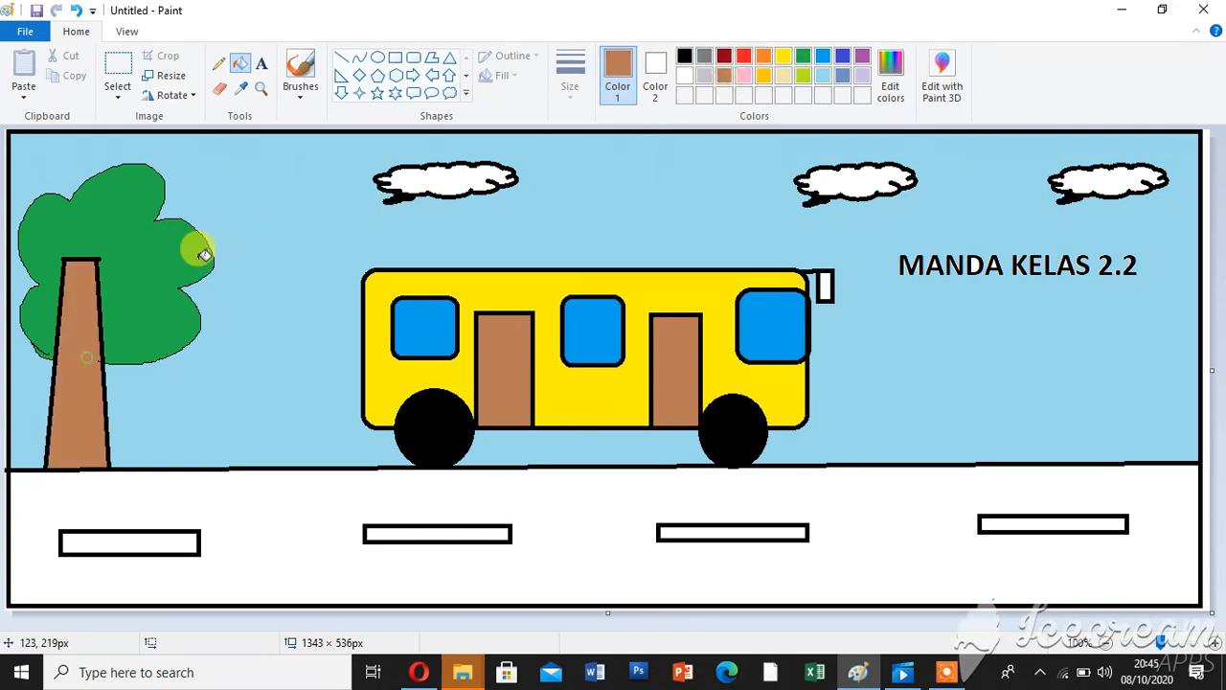
Fill the road around the lane markings with dark grey and the bus's side mirror with black
left_click(704, 56)
left_click(596, 504)
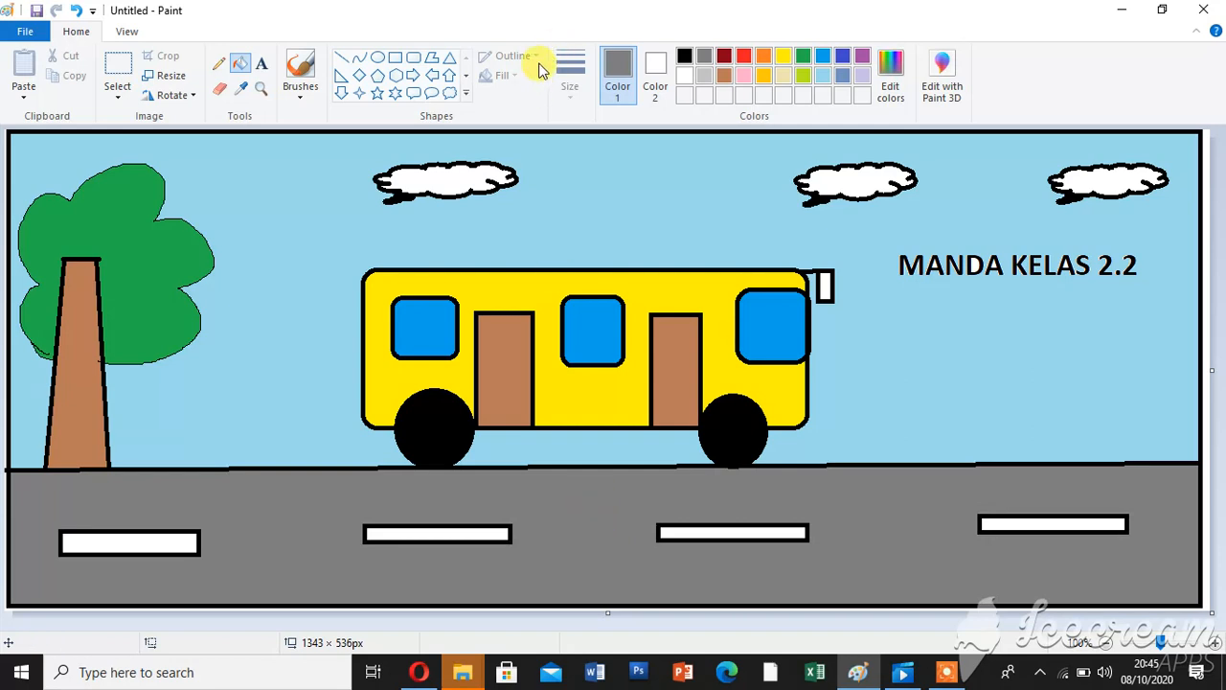
left_click(685, 56)
left_click(824, 285)
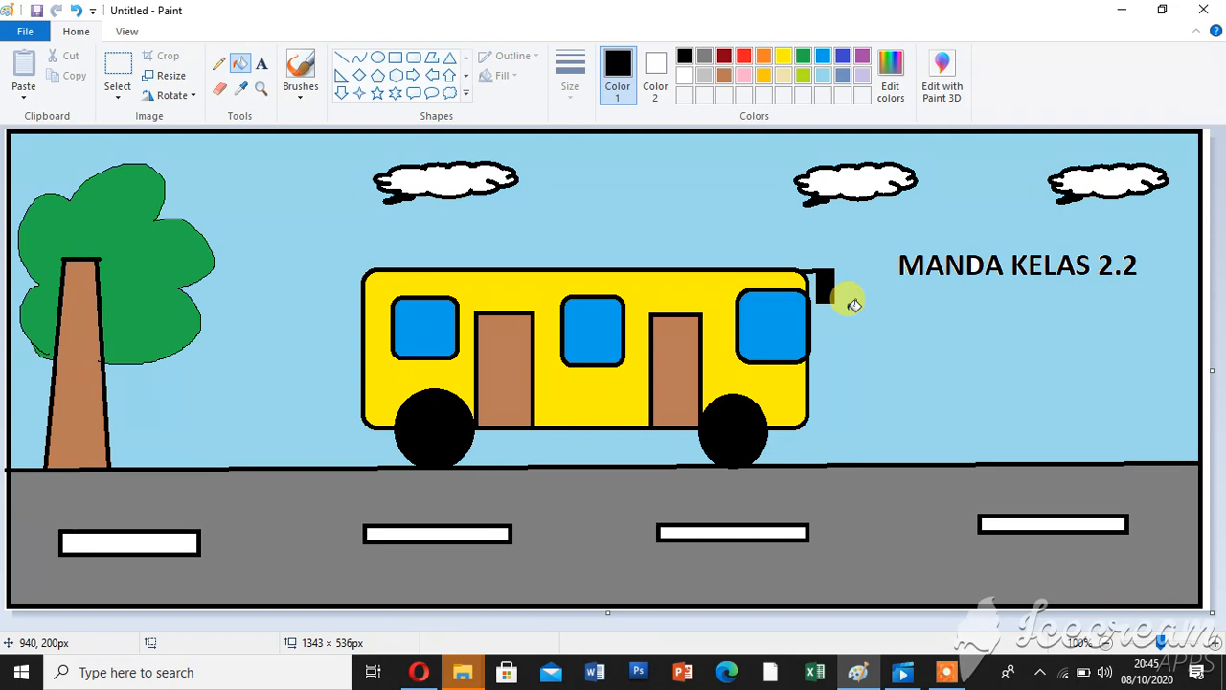
left_click(946, 672)
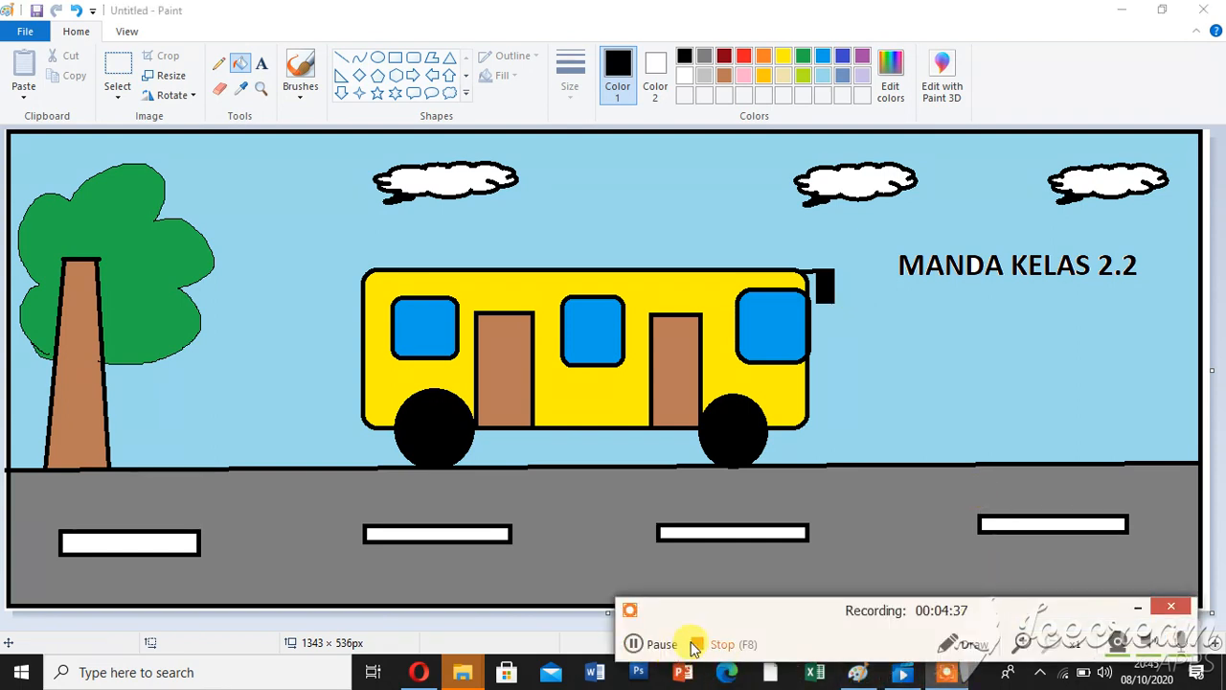